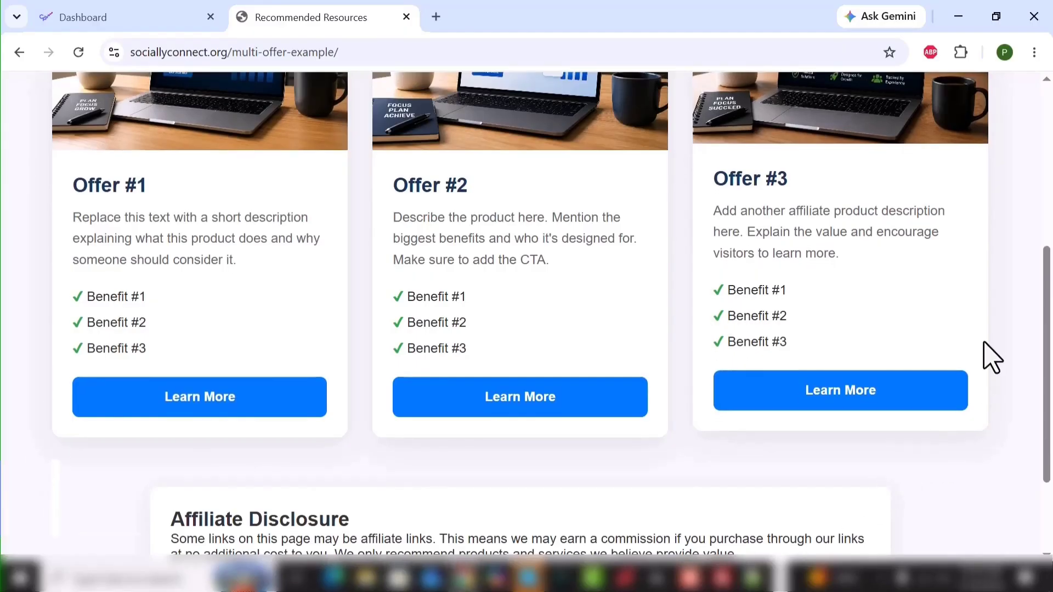
Switch from the multi-offer landing page to CPV Lab and create a new Multiple Options campaign
{"action": "scroll", "coordinate": [1011, 318], "scroll_direction": "up", "scroll_amount": 6}
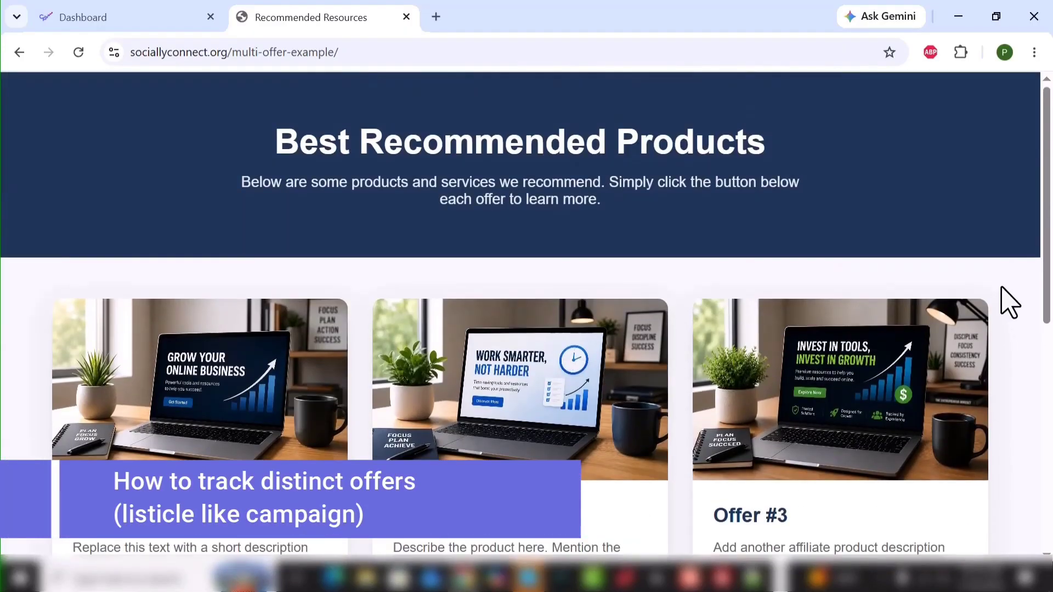
{"action": "left_click", "coordinate": [165, 16]}
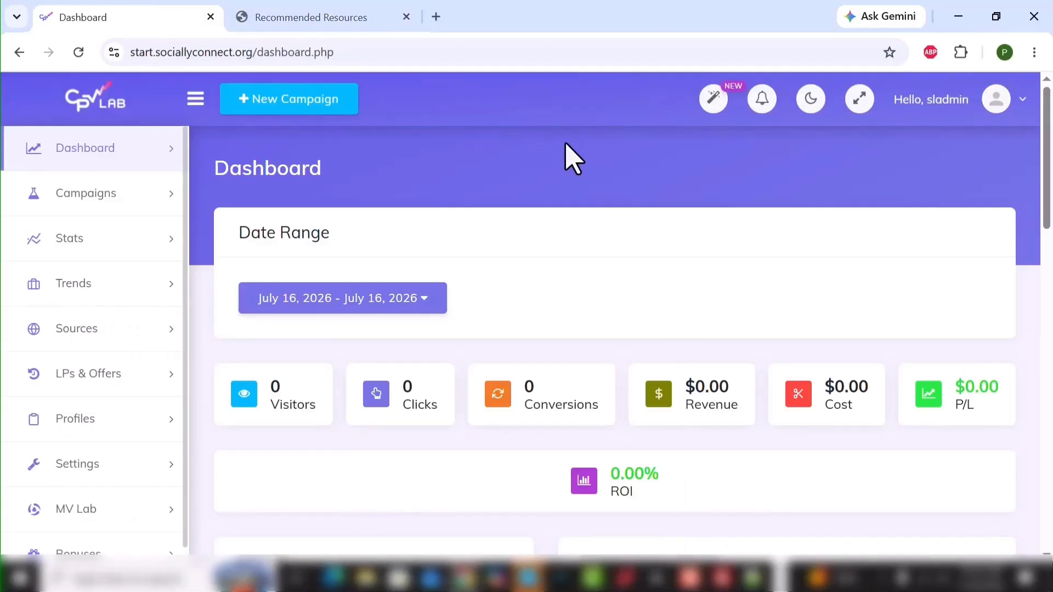
{"action": "left_click", "coordinate": [346, 109]}
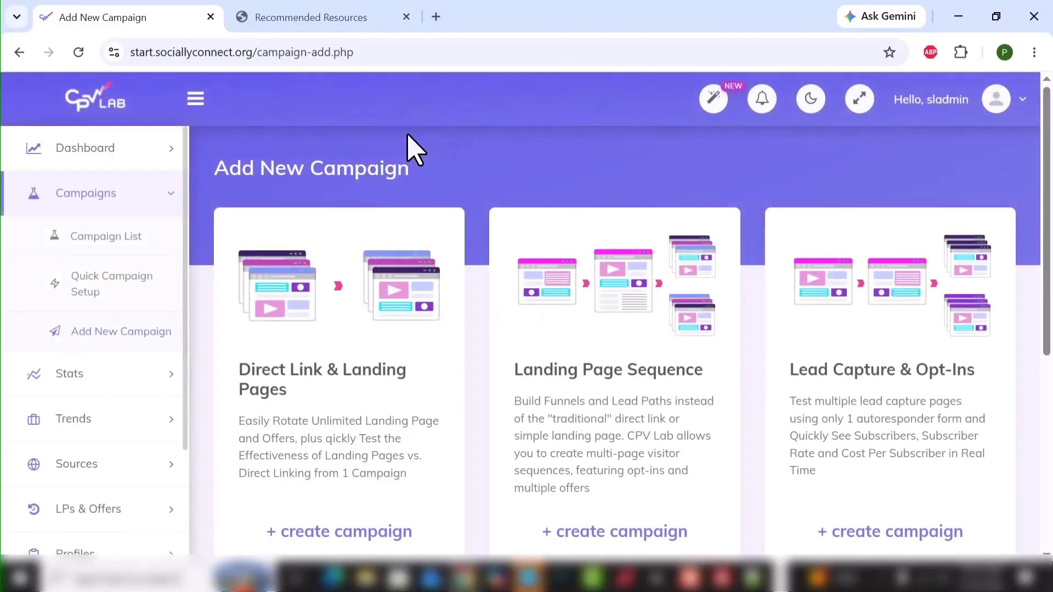
{"action": "scroll", "coordinate": [477, 156], "scroll_direction": "down", "scroll_amount": 3}
{"action": "scroll", "coordinate": [481, 174], "scroll_direction": "down", "scroll_amount": 3}
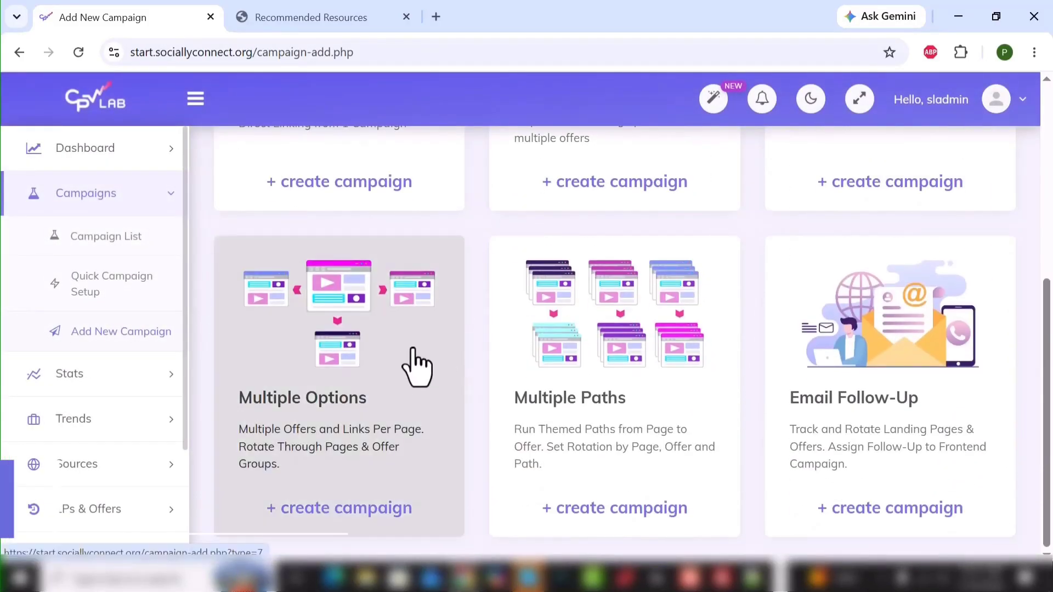
{"action": "left_click", "coordinate": [414, 366]}
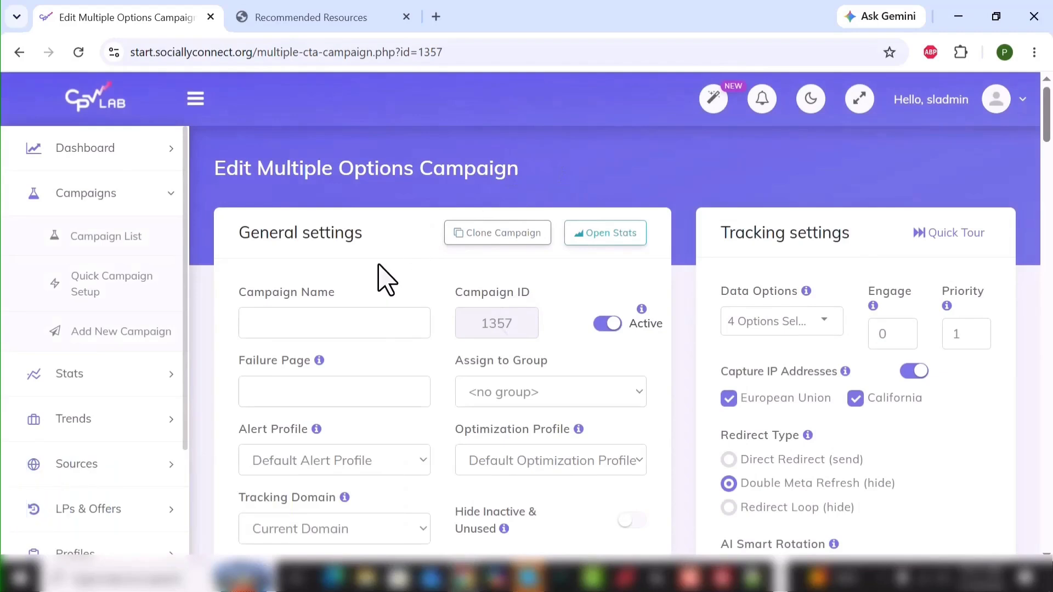
{"action": "scroll", "coordinate": [393, 271], "scroll_direction": "down", "scroll_amount": 2}
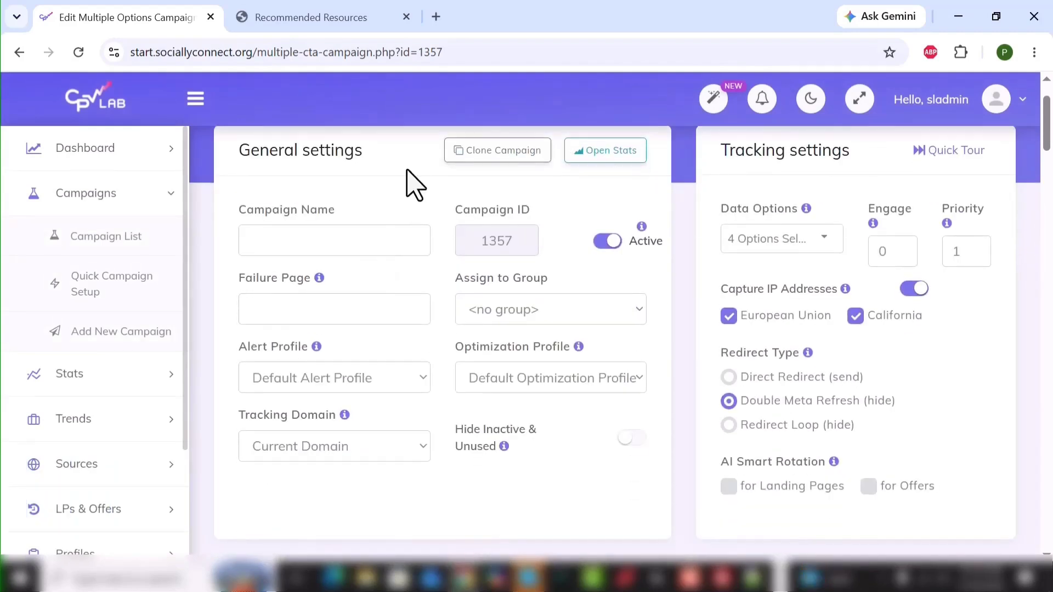
{"action": "left_click", "coordinate": [352, 233]}
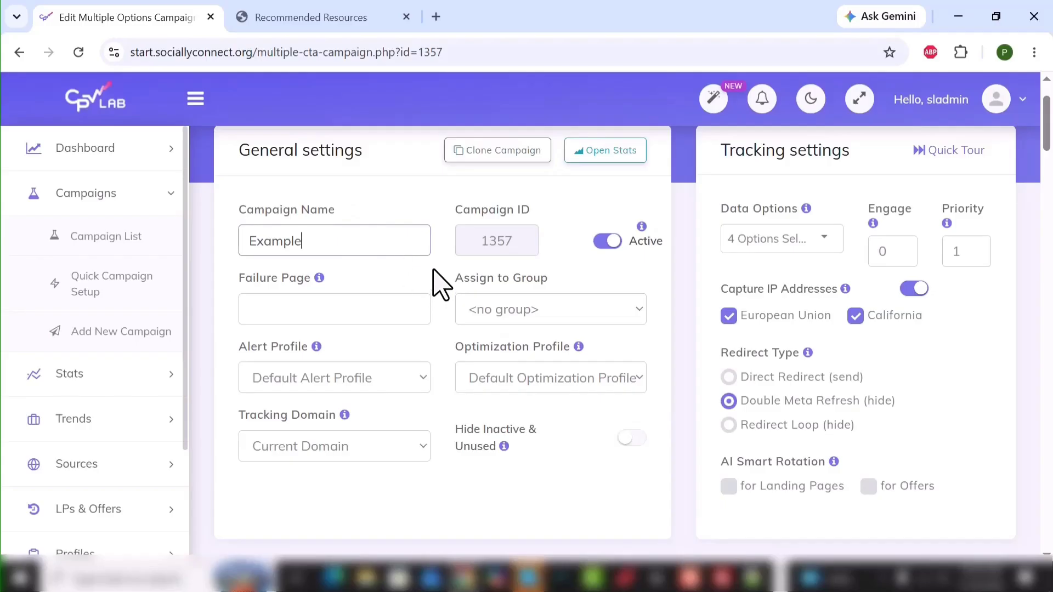
{"action": "scroll", "coordinate": [435, 301], "scroll_direction": "down", "scroll_amount": 2}
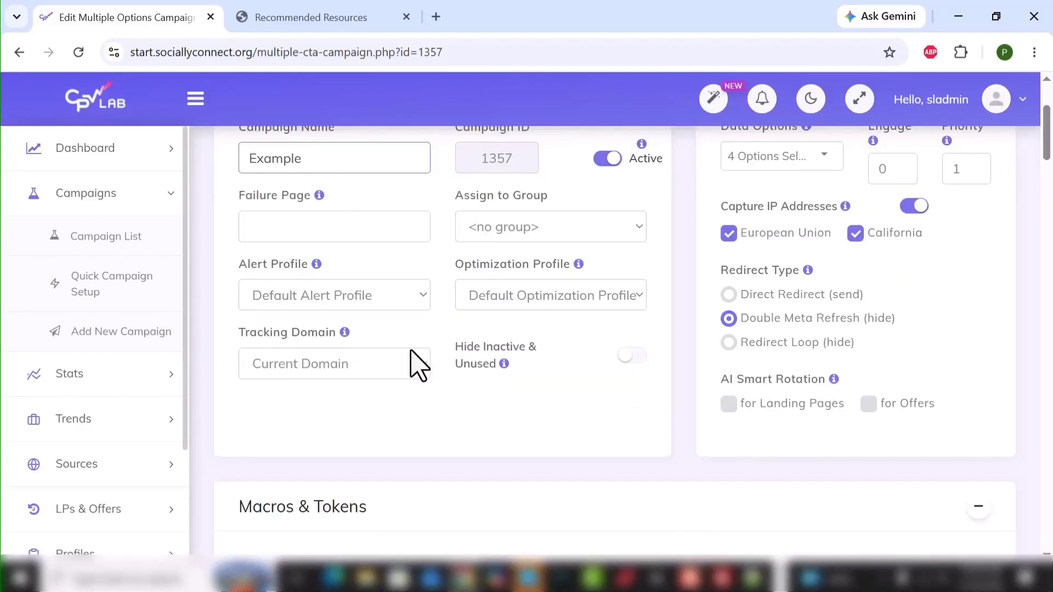
{"action": "left_click", "coordinate": [419, 364]}
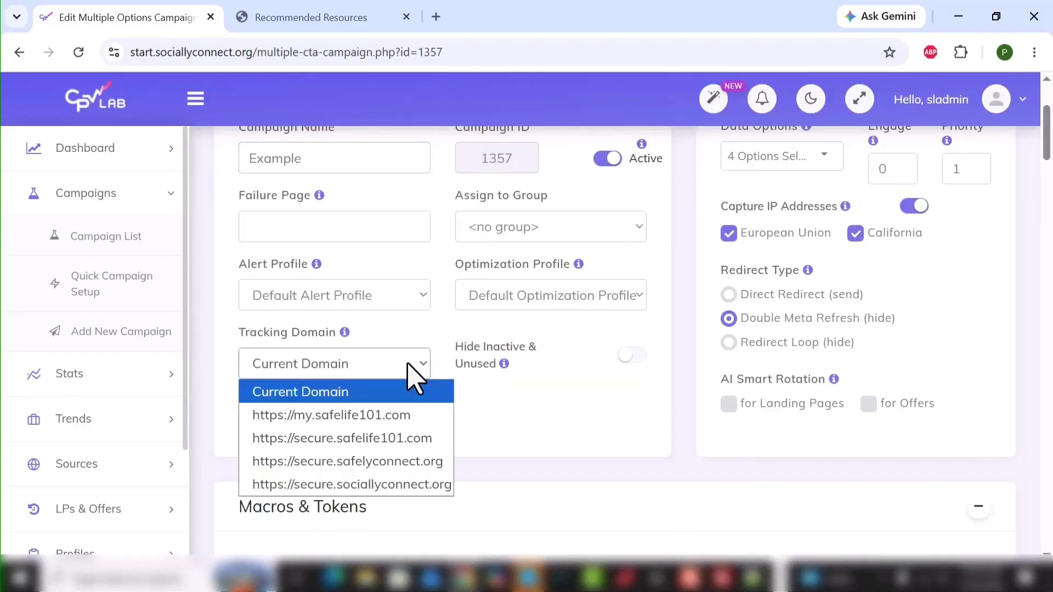
{"action": "left_click", "coordinate": [442, 438]}
{"action": "scroll", "coordinate": [447, 417], "scroll_direction": "up", "scroll_amount": 2}
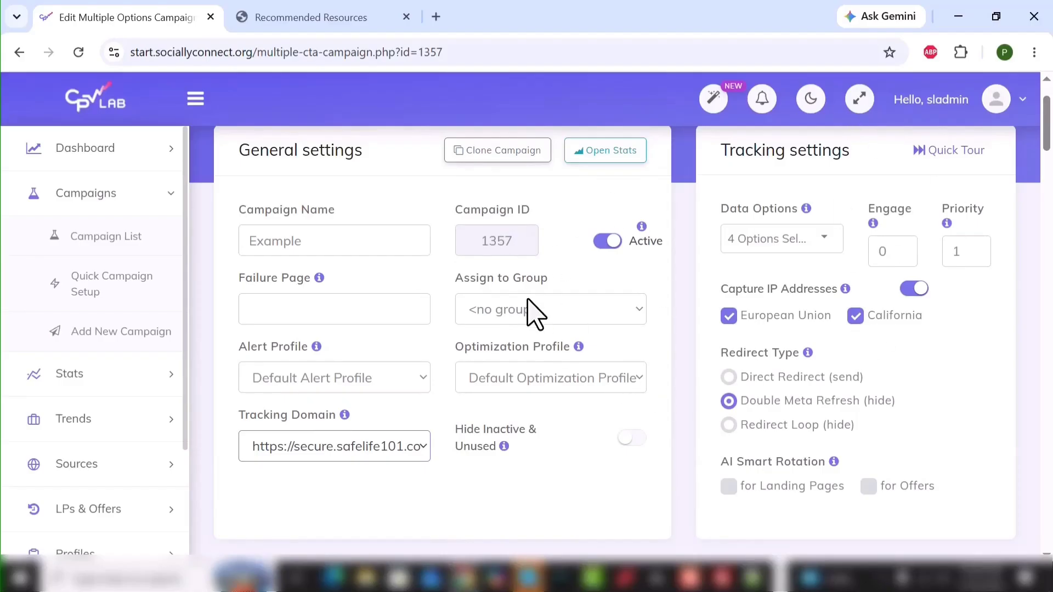
Set the campaign's traffic source to PropellerAds in the Macros & Tokens section
{"action": "scroll", "coordinate": [534, 312], "scroll_direction": "down", "scroll_amount": 3}
{"action": "scroll", "coordinate": [534, 312], "scroll_direction": "down", "scroll_amount": 5}
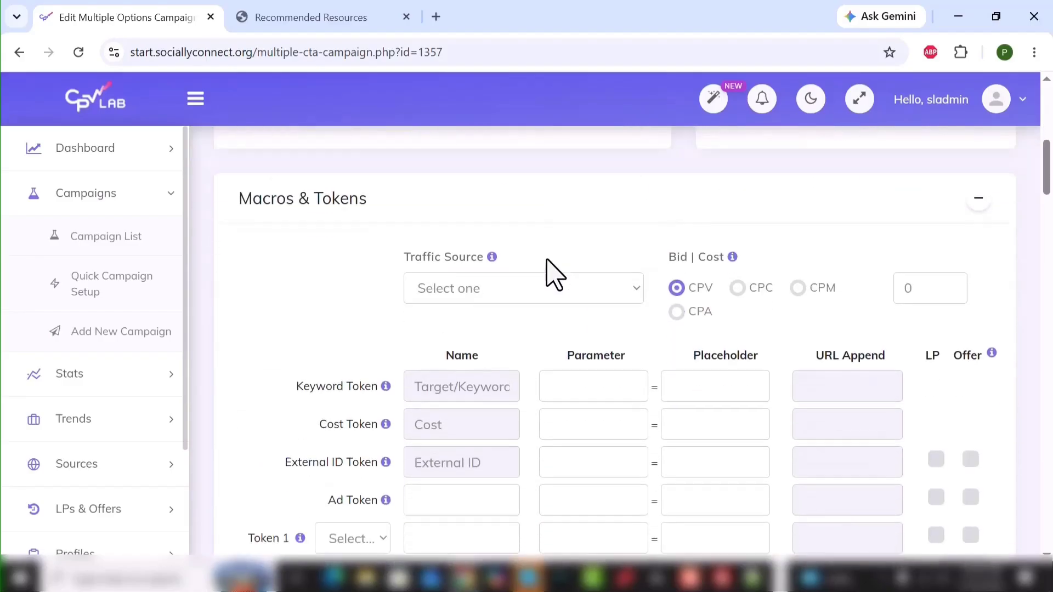
{"action": "left_click", "coordinate": [548, 265]}
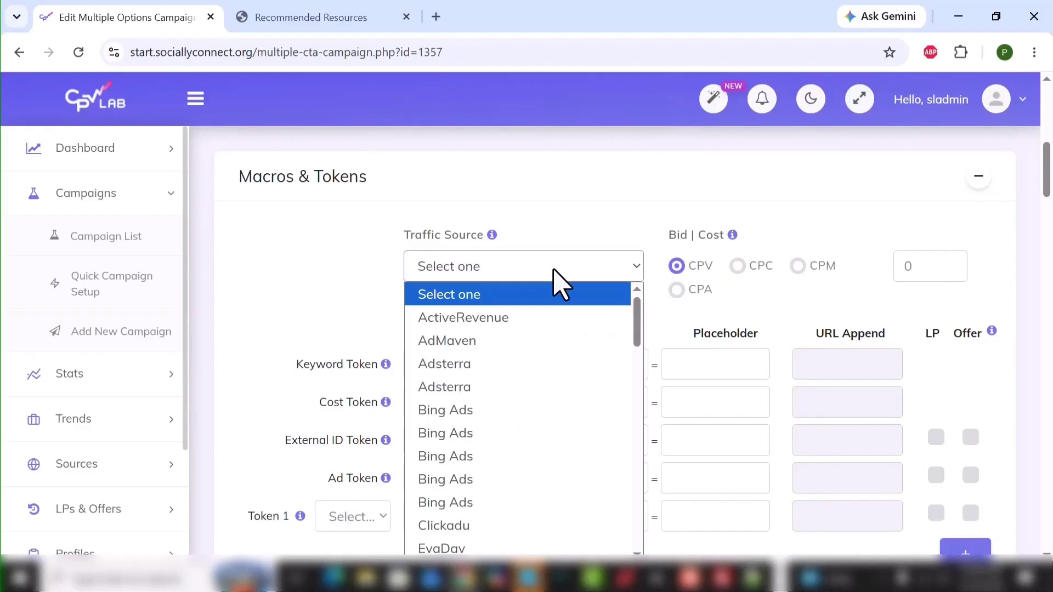
{"action": "scroll", "coordinate": [557, 291], "scroll_direction": "down", "scroll_amount": 2}
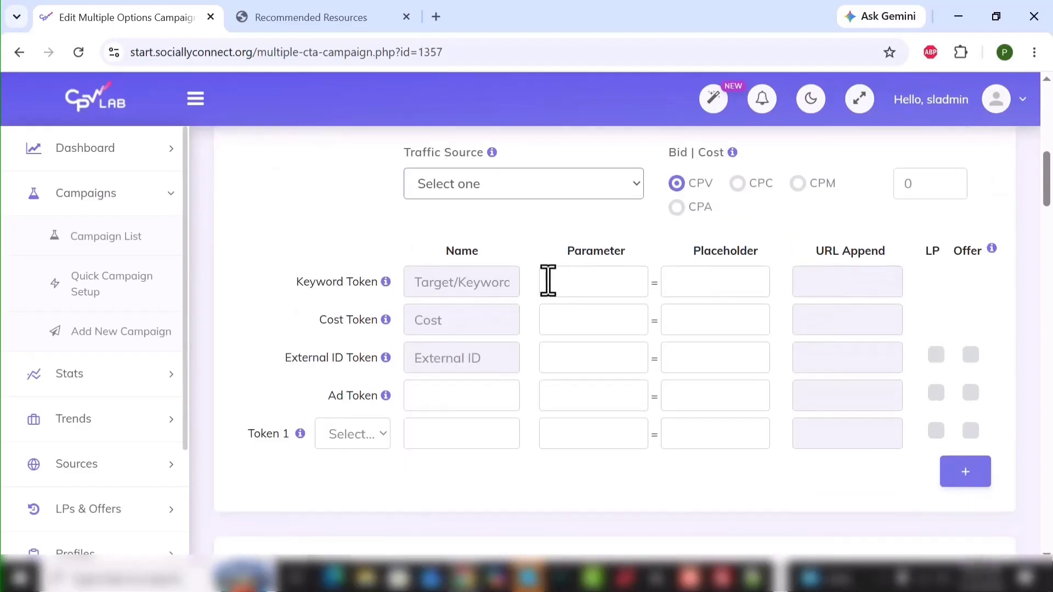
{"action": "left_click", "coordinate": [570, 185]}
{"action": "scroll", "coordinate": [548, 335], "scroll_direction": "down", "scroll_amount": 10}
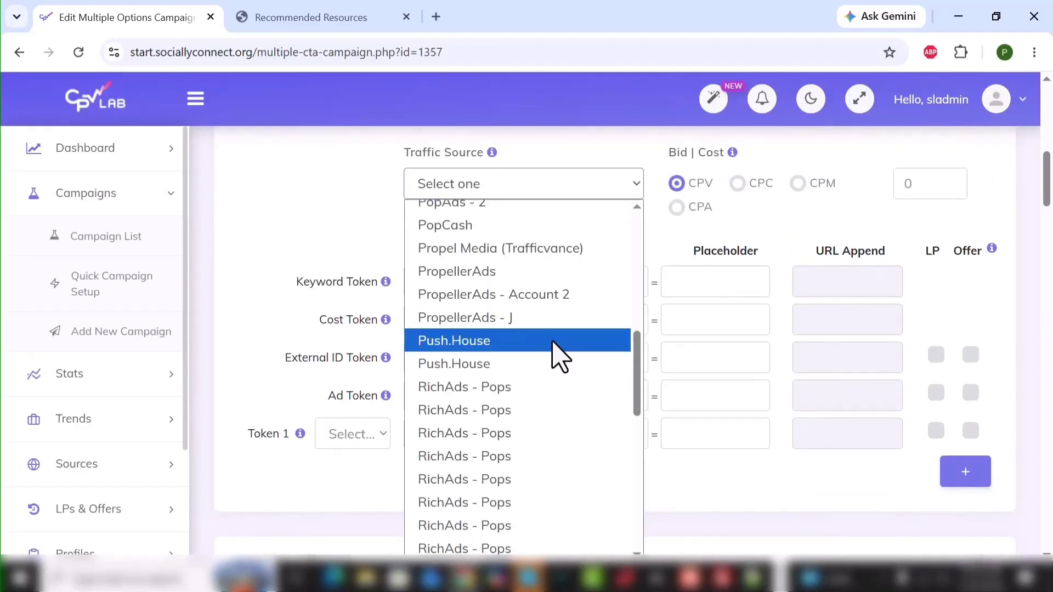
{"action": "left_click", "coordinate": [600, 280]}
{"action": "scroll", "coordinate": [549, 307], "scroll_direction": "down", "scroll_amount": 6}
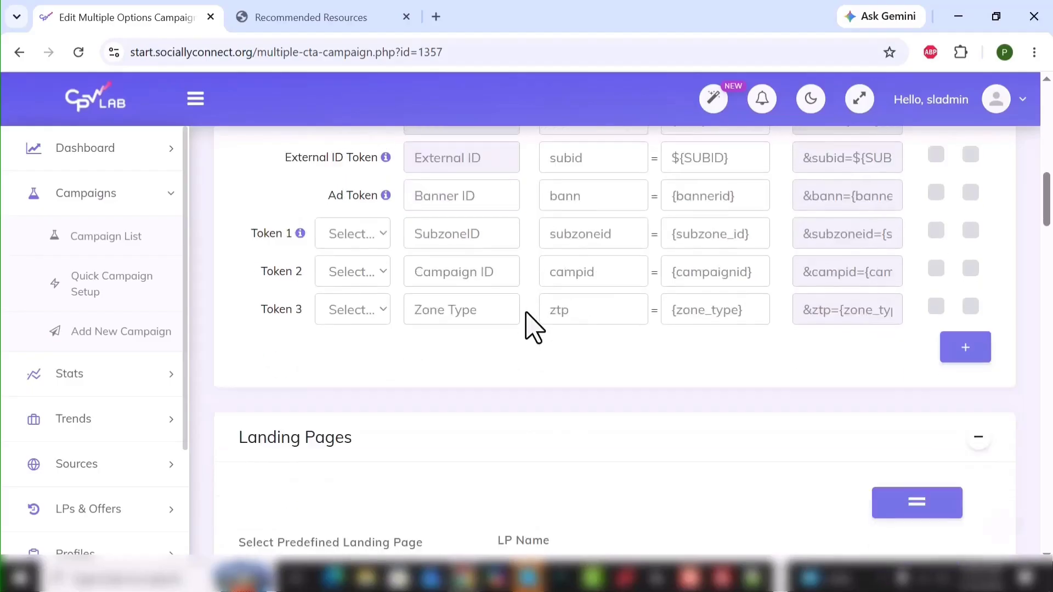
{"action": "scroll", "coordinate": [534, 328], "scroll_direction": "down", "scroll_amount": 1}
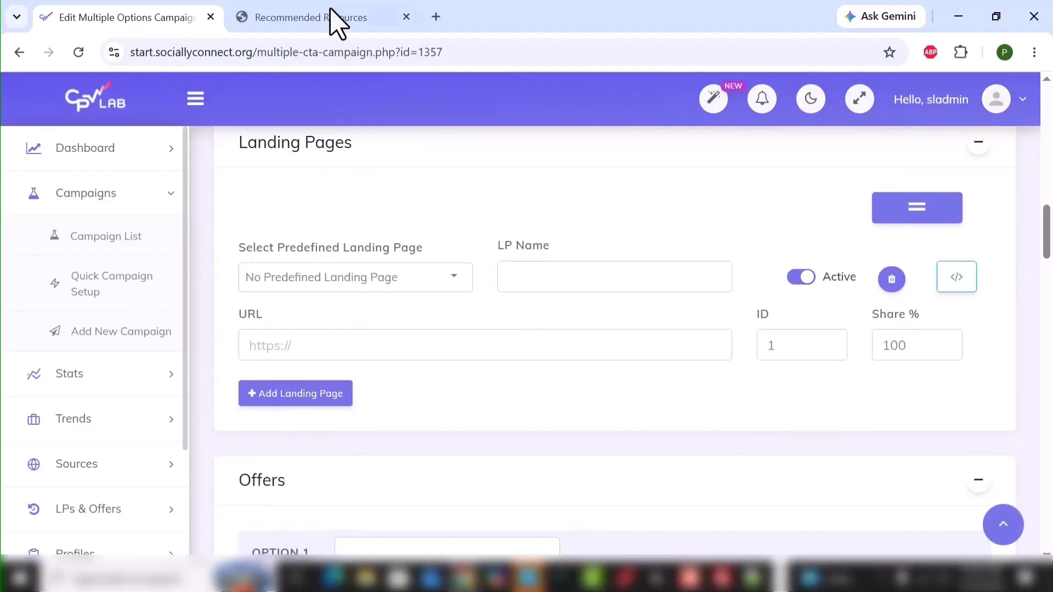
{"action": "left_click", "coordinate": [366, 17]}
{"action": "left_click", "coordinate": [387, 52]}
{"action": "key", "text": "ctrl+c"}
{"action": "key", "text": "ctrl+Tab"}
{"action": "left_click", "coordinate": [462, 345]}
{"action": "key", "text": "ctrl+v"}
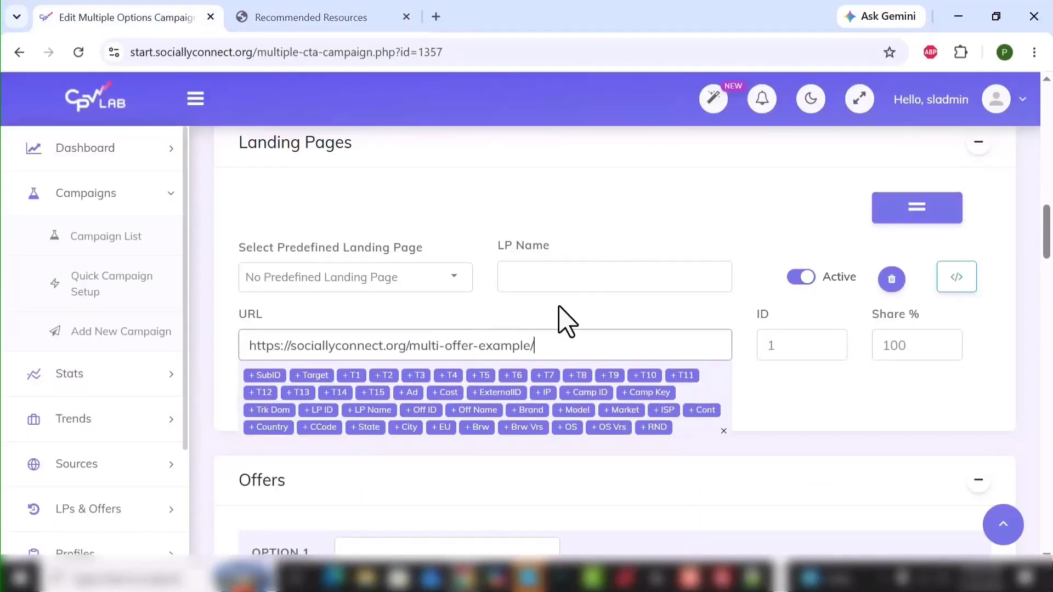
{"action": "left_click", "coordinate": [573, 282]}
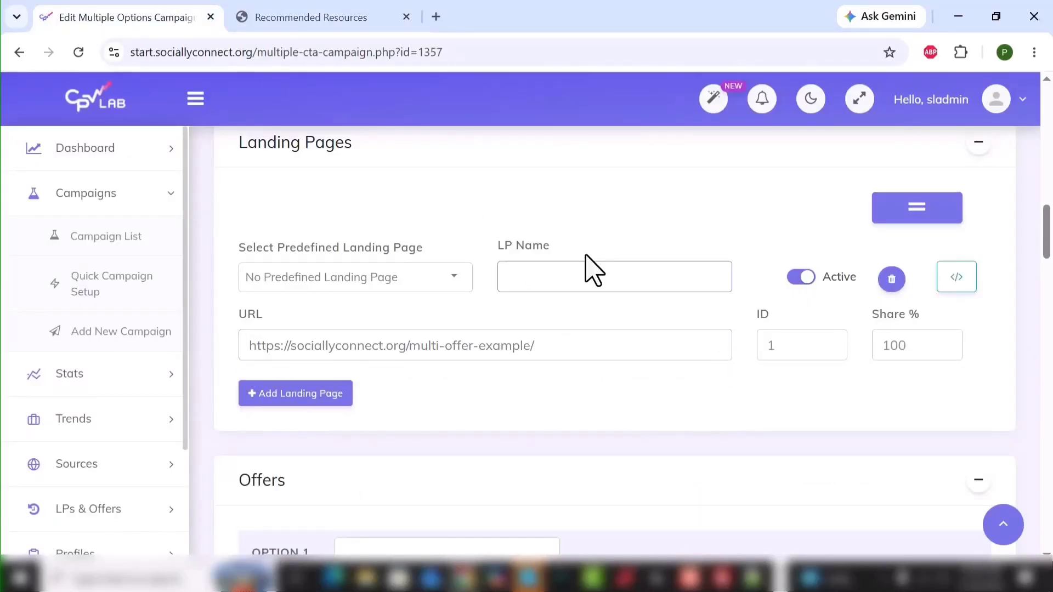
{"action": "type", "text": "LP1"}
Assign the predefined offer ID: 2025 Finance Survey (Android) Custom Link as the first offer of Option 1
{"action": "scroll", "coordinate": [576, 275], "scroll_direction": "down", "scroll_amount": 6}
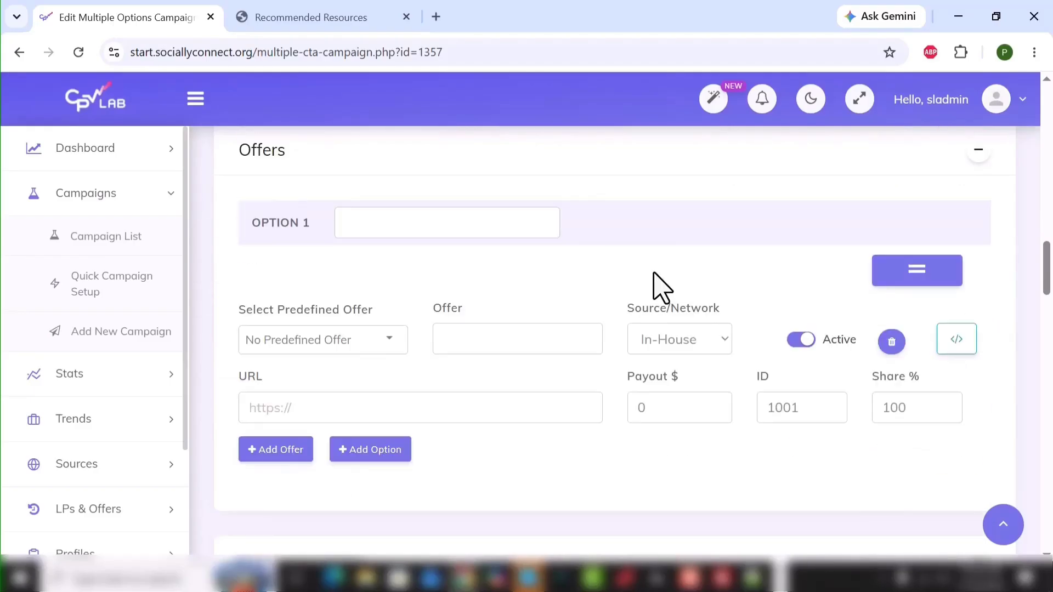
{"action": "left_click", "coordinate": [391, 339]}
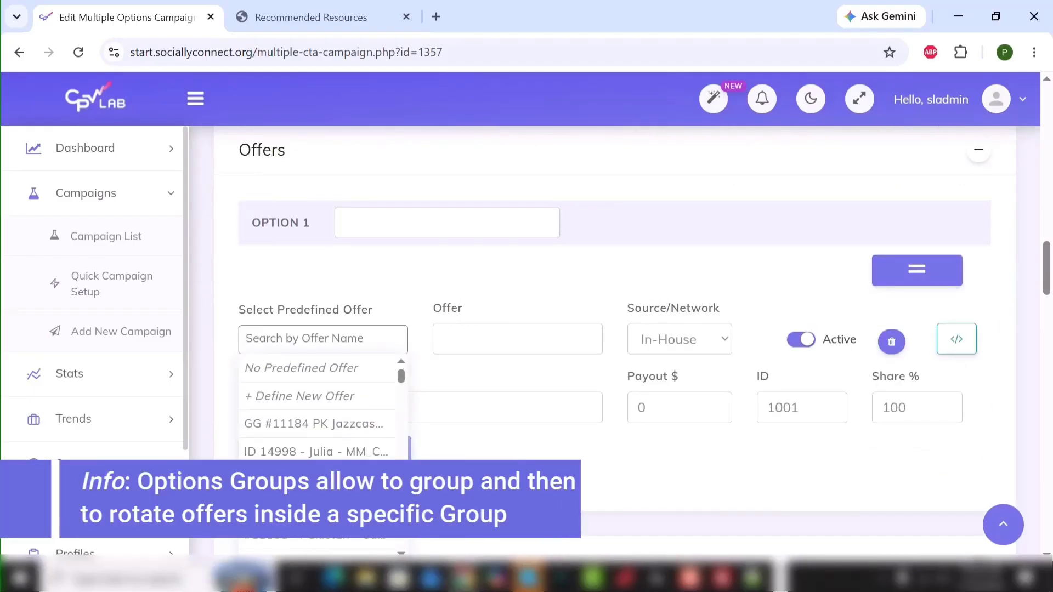
{"action": "left_click", "coordinate": [340, 481]}
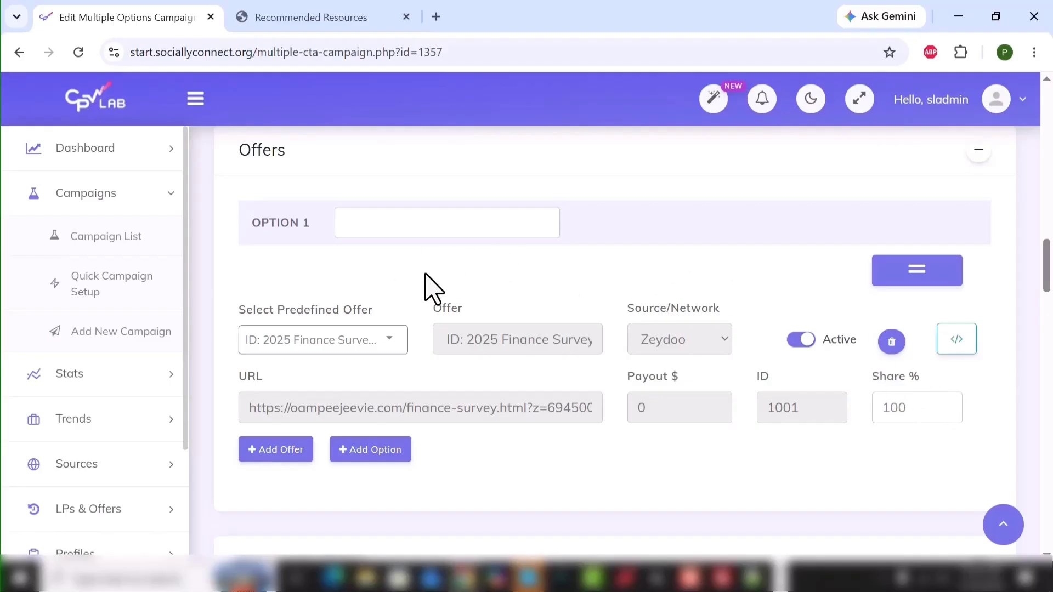
Add two more offers to Option 1, using the predefined #413760 Games - Indonesia and Saudi Arabia - iPhone - Camp #343194
{"action": "scroll", "coordinate": [414, 271], "scroll_direction": "down", "scroll_amount": 2}
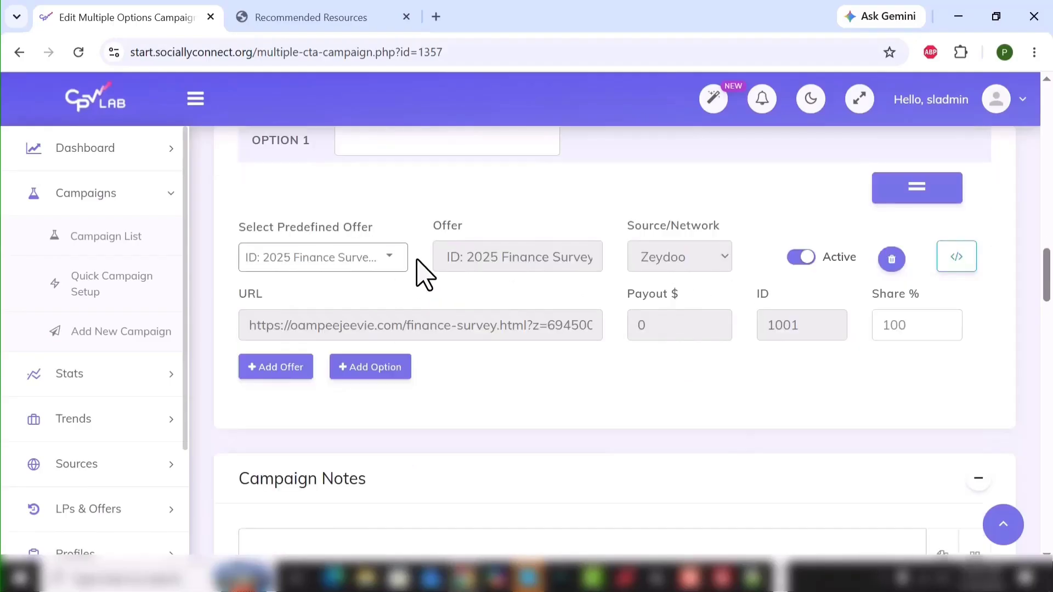
{"action": "left_click", "coordinate": [262, 379]}
{"action": "scroll", "coordinate": [290, 394], "scroll_direction": "down", "scroll_amount": 4}
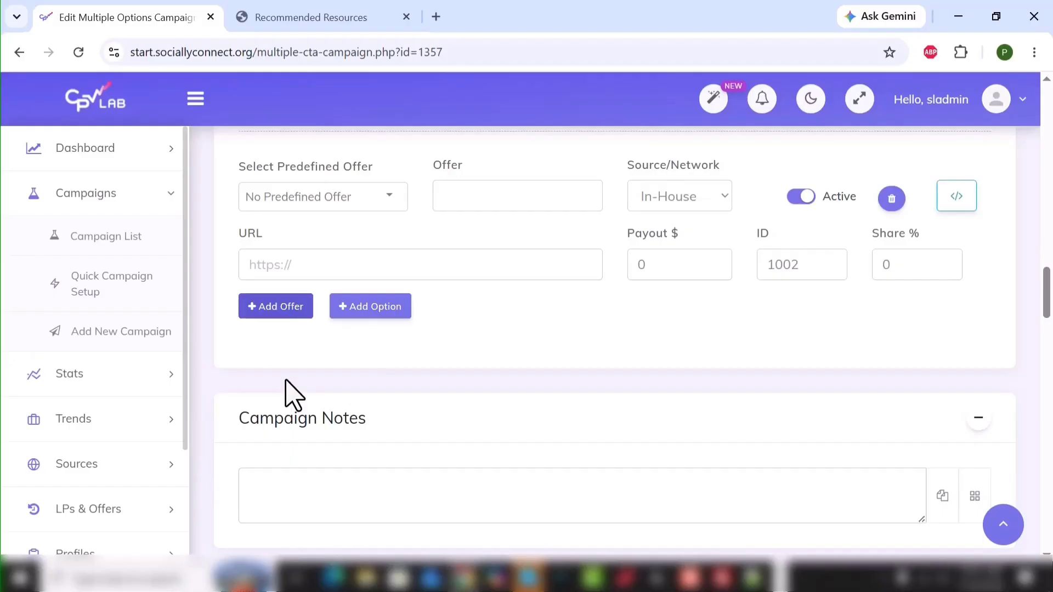
{"action": "double_click", "coordinate": [261, 324]}
{"action": "scroll", "coordinate": [329, 323], "scroll_direction": "up", "scroll_amount": 2}
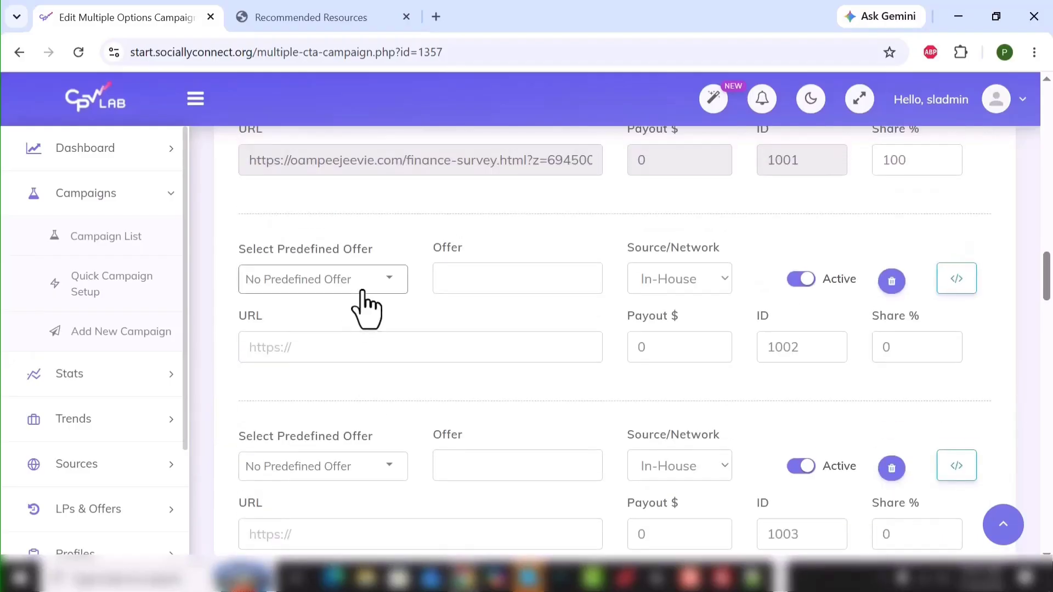
{"action": "left_click", "coordinate": [357, 283]}
{"action": "left_click", "coordinate": [348, 445]}
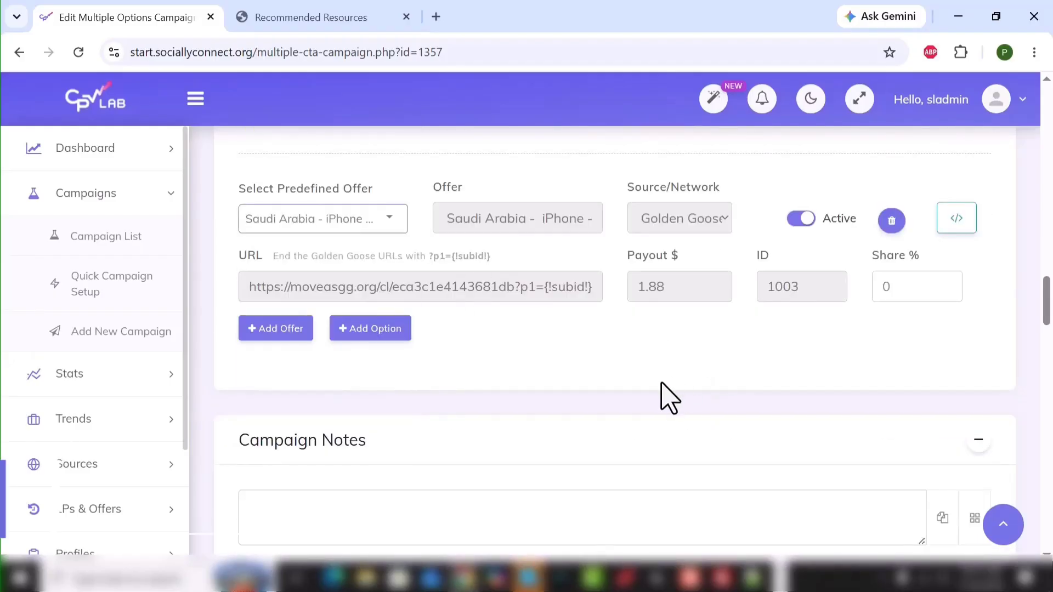
Review the three offers in Option 1 and save the campaign without exiting it
{"action": "scroll", "coordinate": [655, 399], "scroll_direction": "up", "scroll_amount": 5}
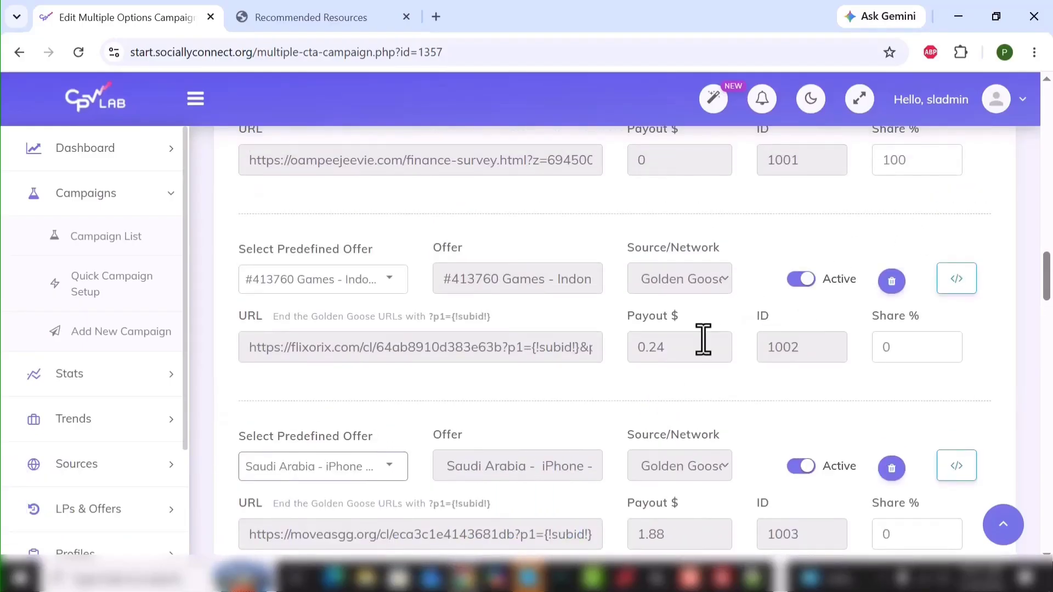
{"action": "scroll", "coordinate": [630, 265], "scroll_direction": "down", "scroll_amount": 3}
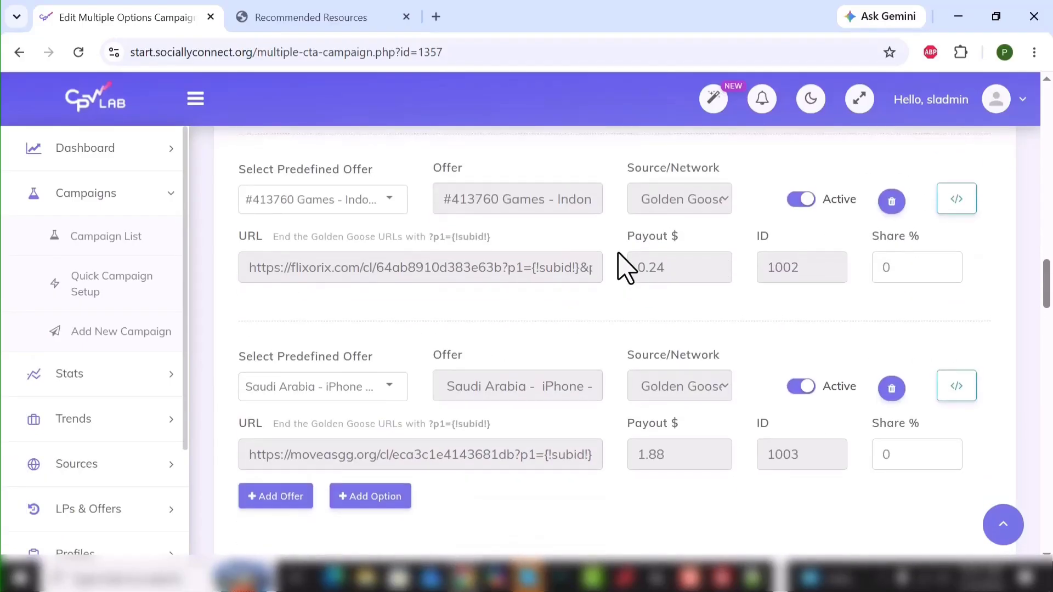
{"action": "scroll", "coordinate": [622, 267], "scroll_direction": "down", "scroll_amount": 5}
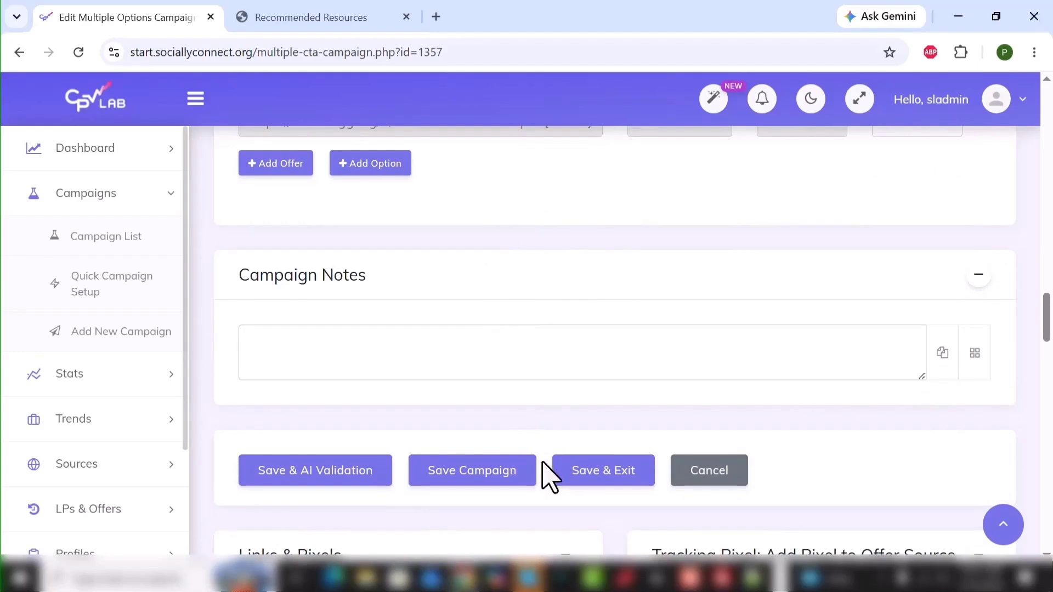
{"action": "left_click", "coordinate": [526, 466]}
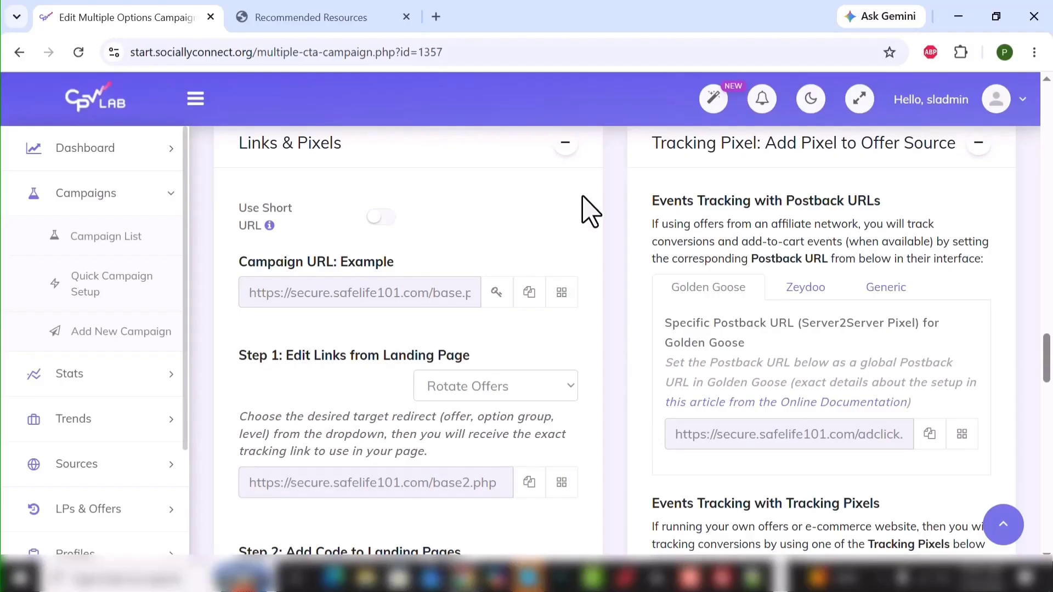
Choose the 2025 Finance Survey (Android) offer as the landing page link target and copy its tracking link
{"action": "scroll", "coordinate": [589, 211], "scroll_direction": "down", "scroll_amount": 3}
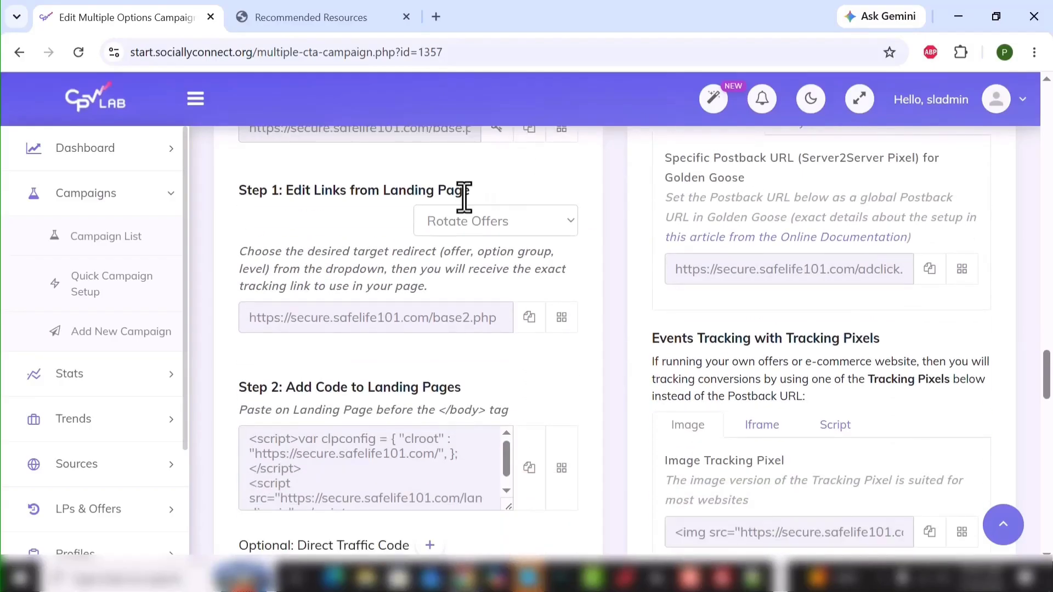
{"action": "left_click", "coordinate": [541, 222]}
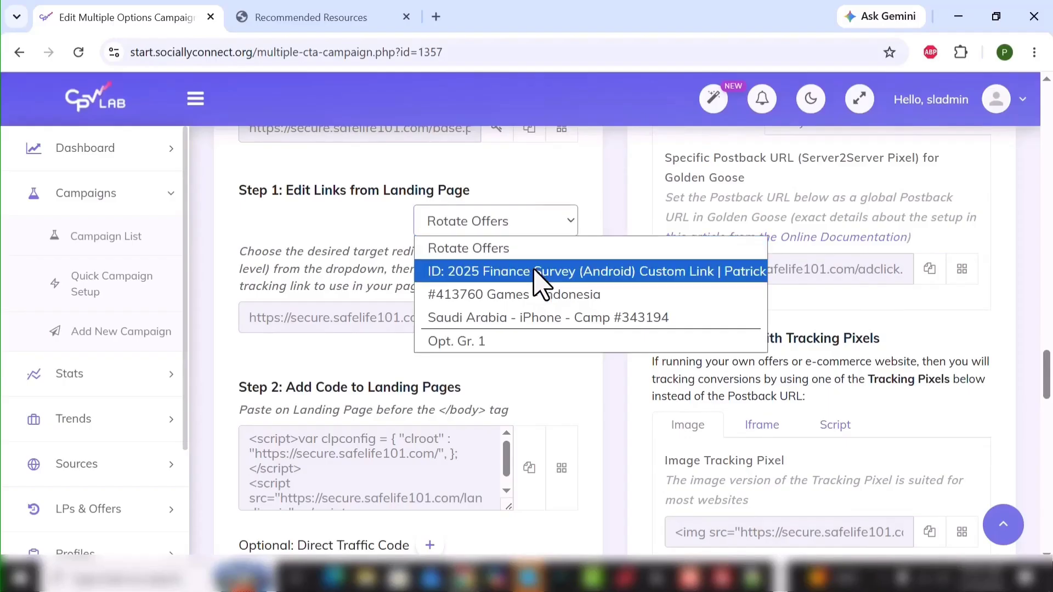
{"action": "left_click", "coordinate": [630, 271]}
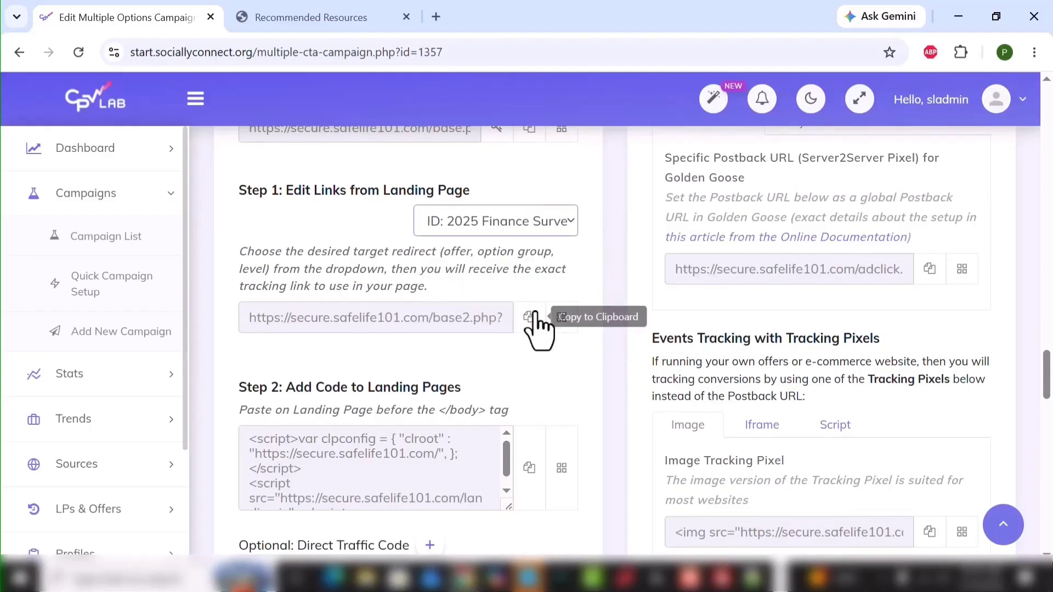
{"action": "left_click", "coordinate": [530, 317]}
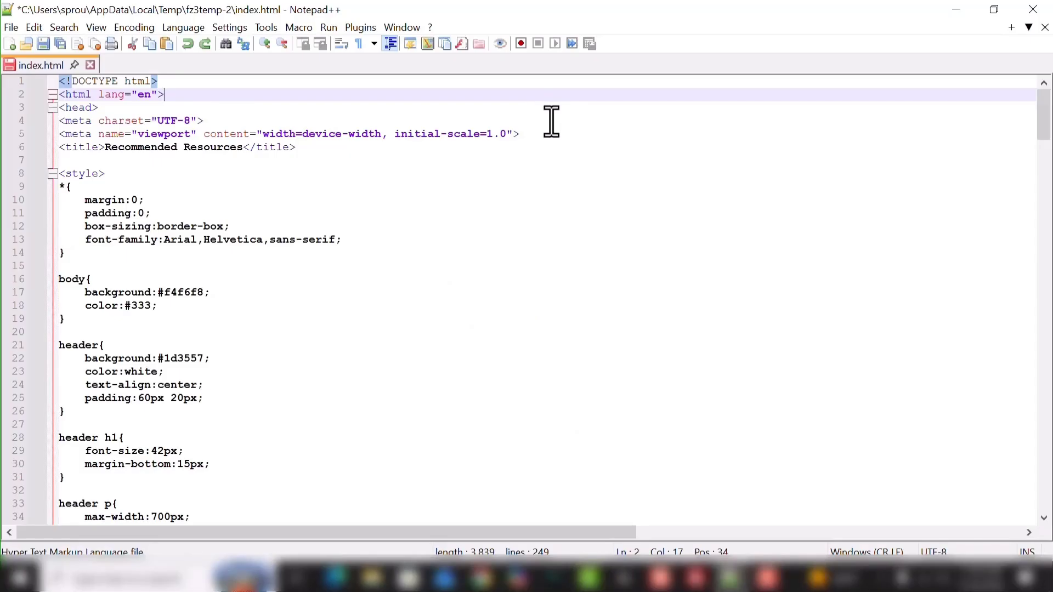
Check the Learn More buttons on the live landing page, and replace Offer #1's #### link in index.html with the copied tracking link (cloid=1001)
{"action": "left_click", "coordinate": [488, 580]}
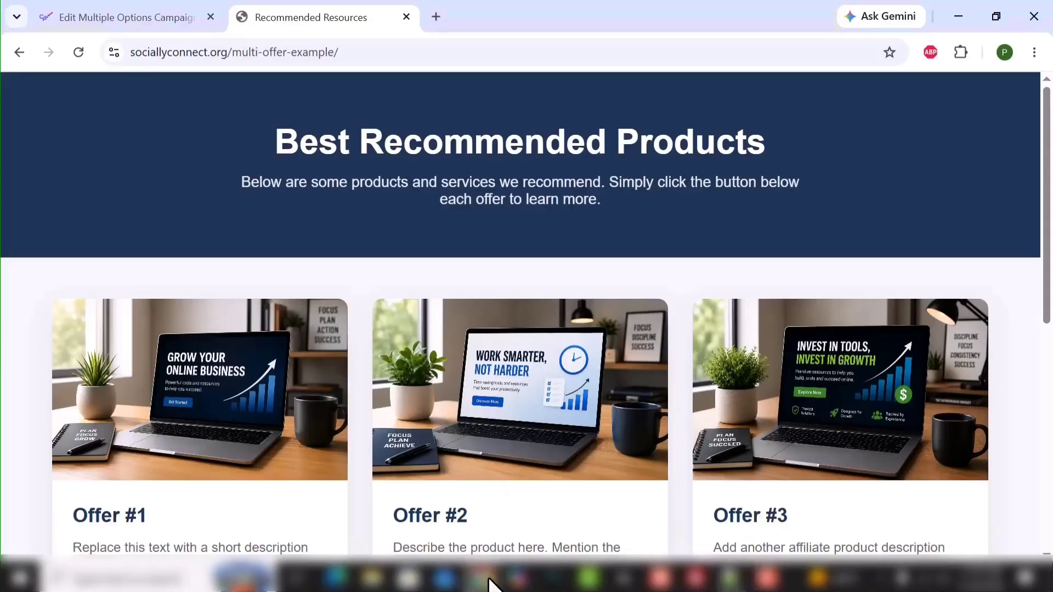
{"action": "scroll", "coordinate": [22, 244], "scroll_direction": "down", "scroll_amount": 5}
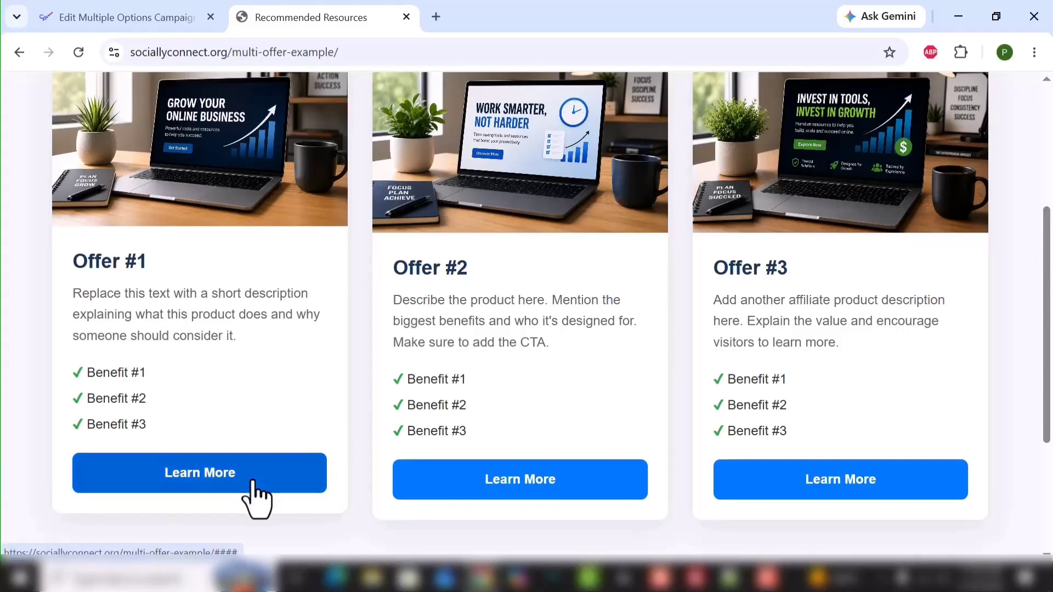
{"action": "left_click", "coordinate": [741, 583]}
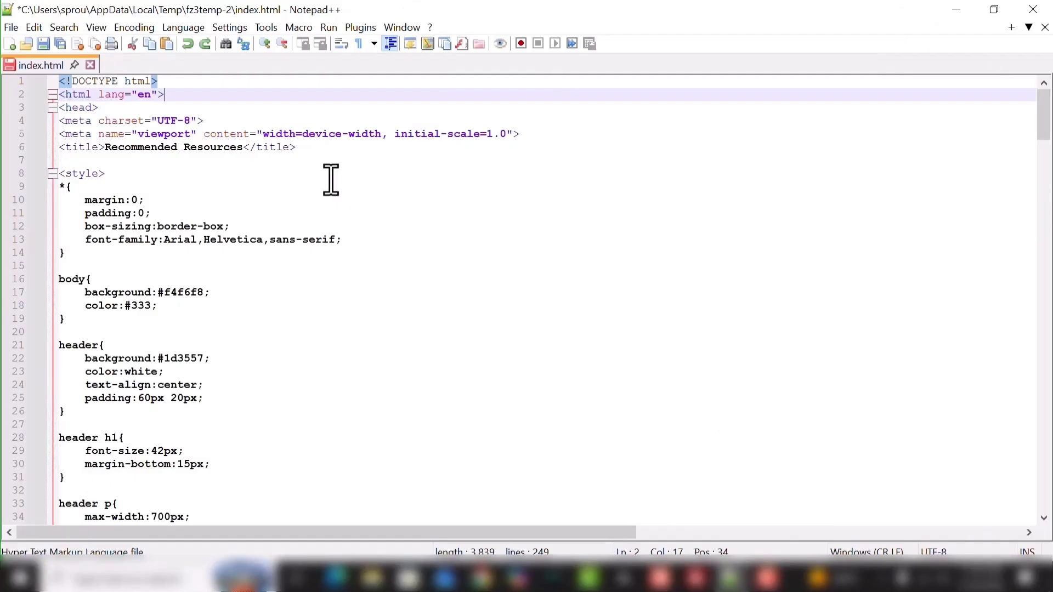
{"action": "scroll", "coordinate": [348, 188], "scroll_direction": "down", "scroll_amount": 16}
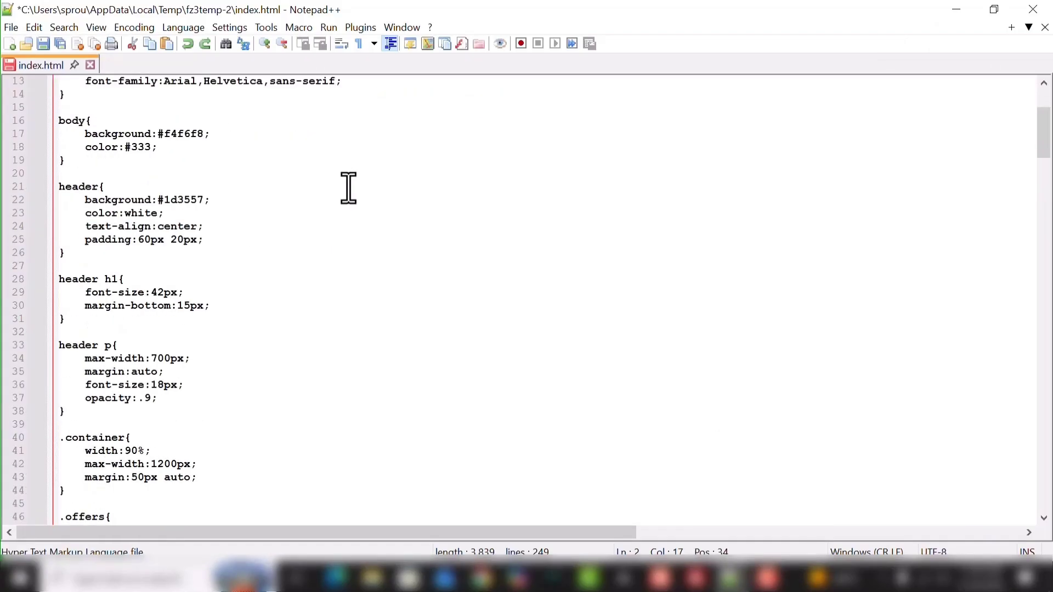
{"action": "scroll", "coordinate": [349, 187], "scroll_direction": "down", "scroll_amount": 20}
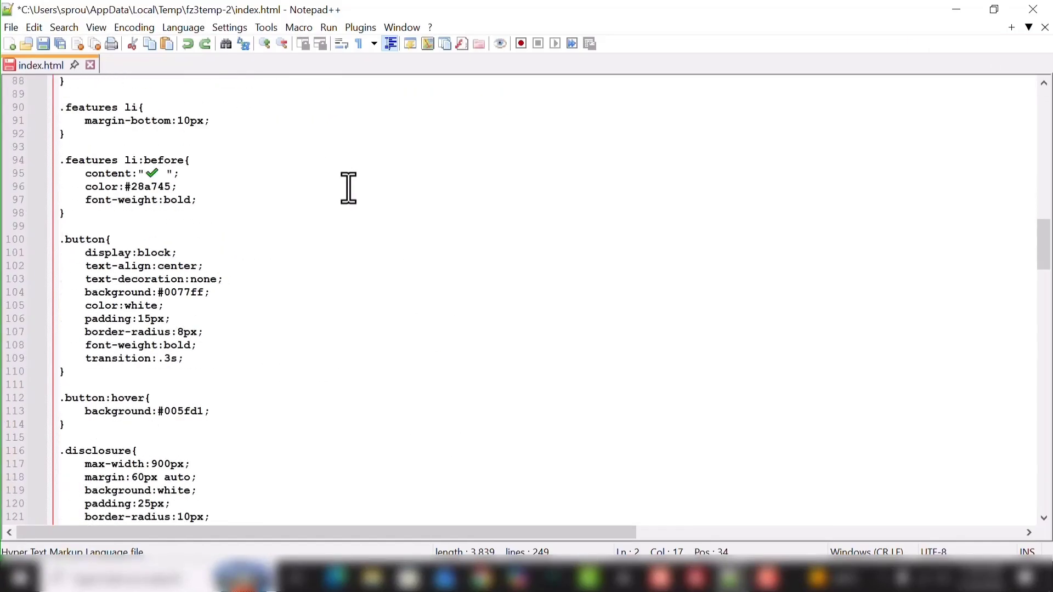
{"action": "scroll", "coordinate": [349, 187], "scroll_direction": "down", "scroll_amount": 1}
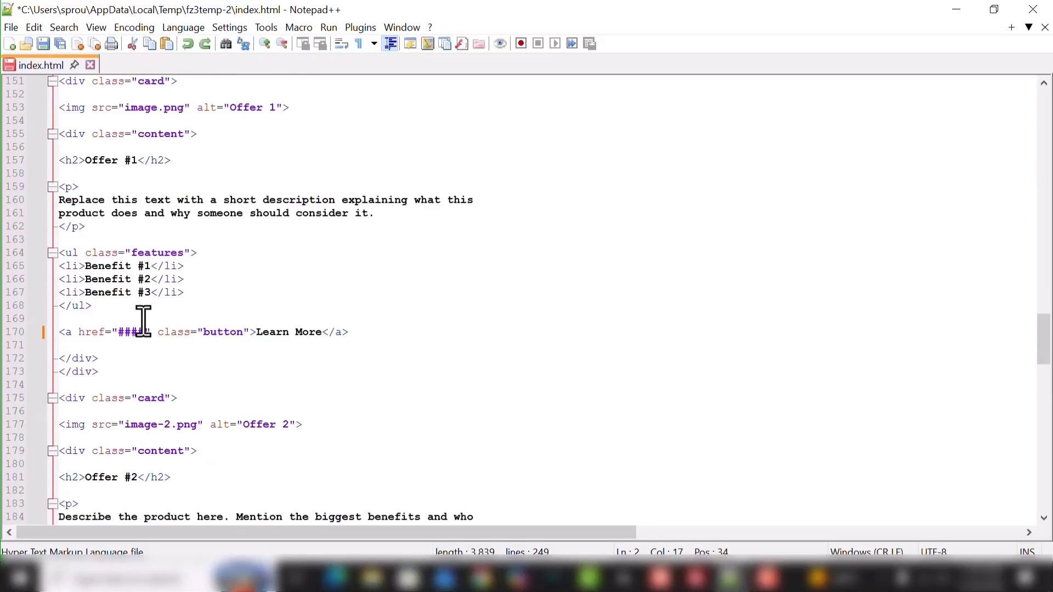
{"action": "left_click_drag", "start_coordinate": [144, 331], "coordinate": [114, 334]}
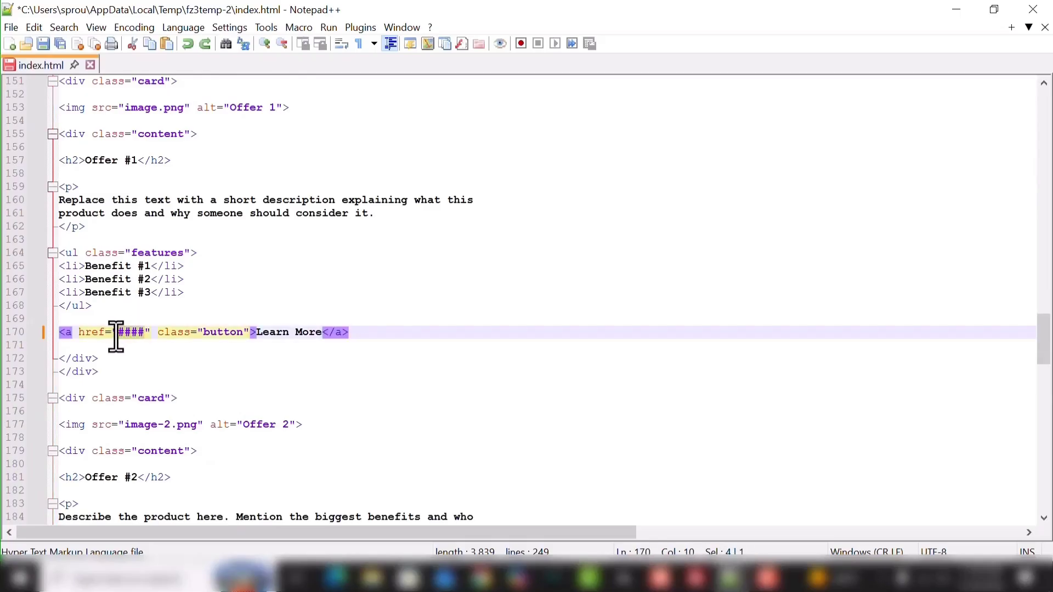
{"action": "key", "text": "ctrl+v"}
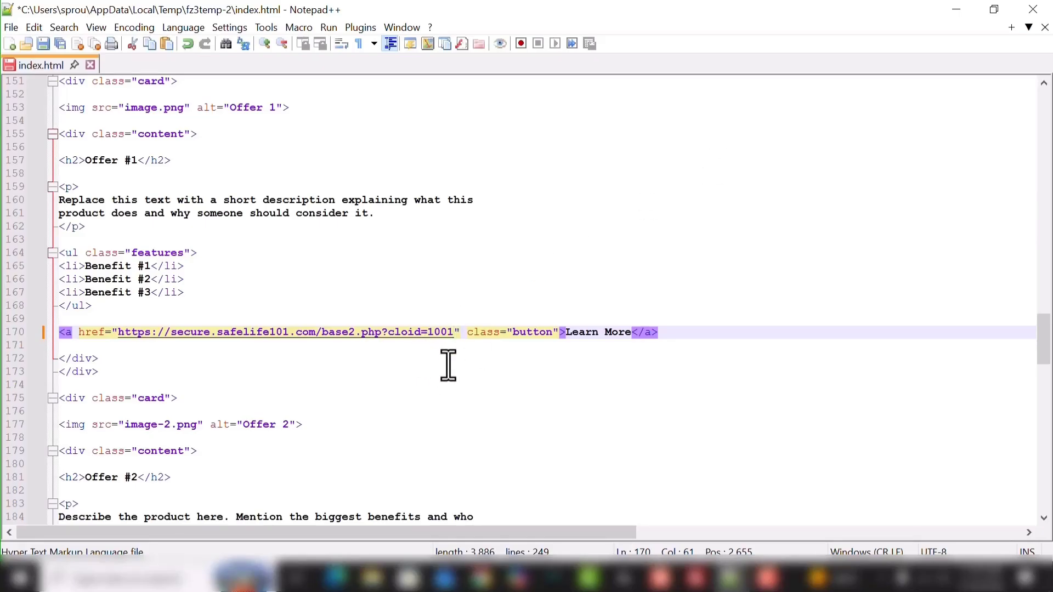
Copy the campaign's tracking link for #413760 Games - Indonesia and replace Offer #2's #### link in index.html with it (cloid=1002)
{"action": "scroll", "coordinate": [448, 364], "scroll_direction": "down", "scroll_amount": 5}
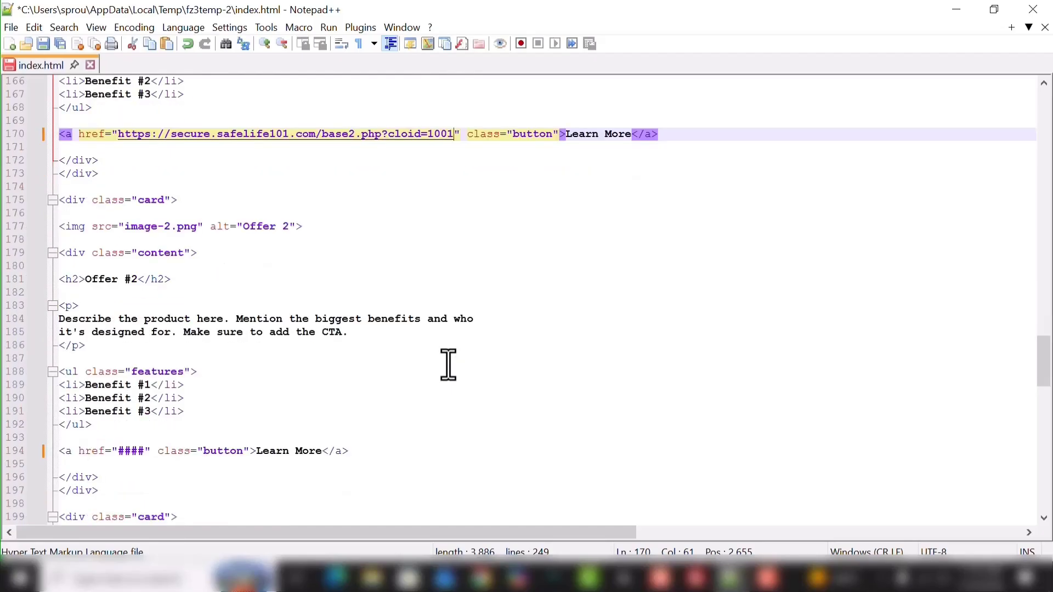
{"action": "left_click", "coordinate": [957, 9]}
{"action": "left_click", "coordinate": [113, 15]}
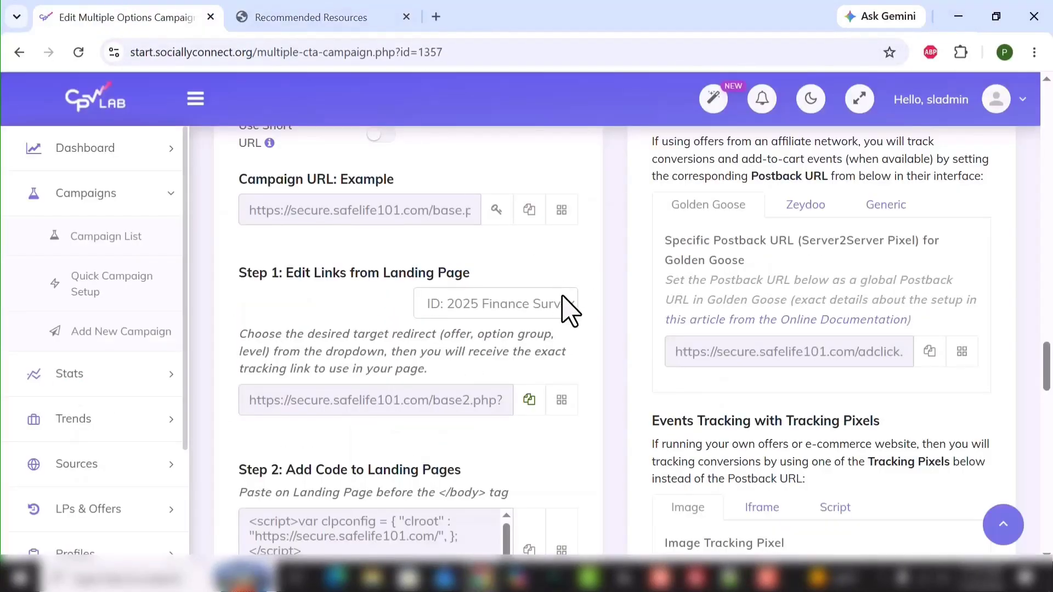
{"action": "left_click", "coordinate": [570, 307]}
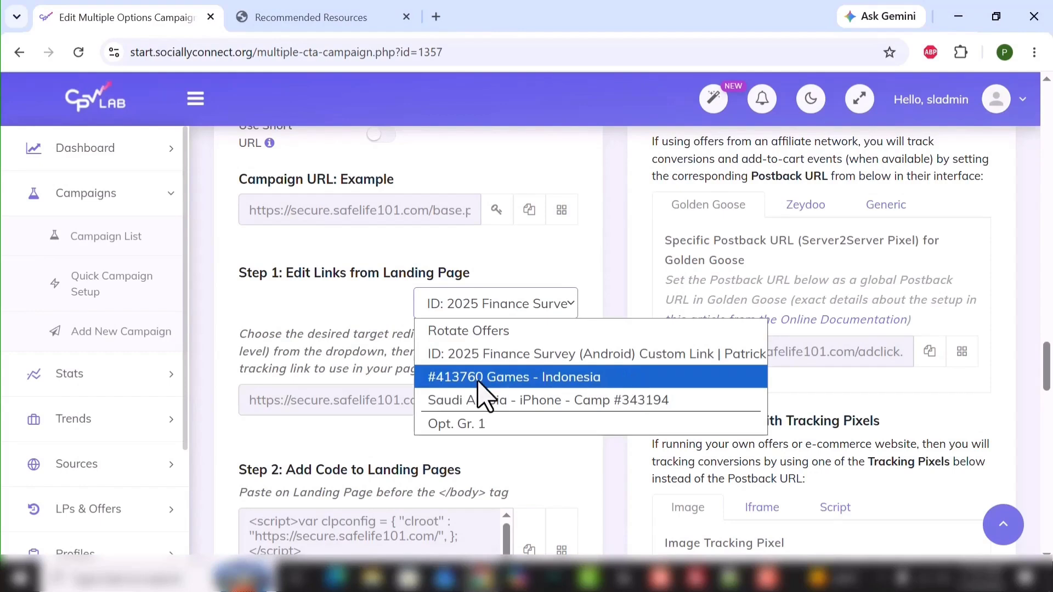
{"action": "left_click", "coordinate": [636, 379]}
{"action": "left_click", "coordinate": [529, 399]}
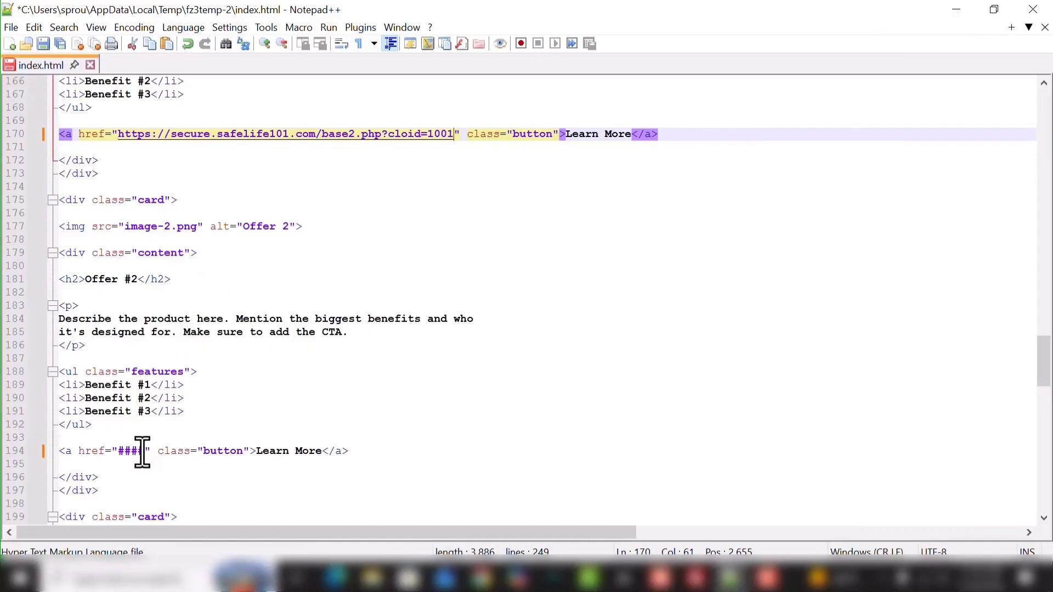
{"action": "left_click_drag", "start_coordinate": [142, 452], "coordinate": [123, 456]}
{"action": "key", "text": "ctrl+v"}
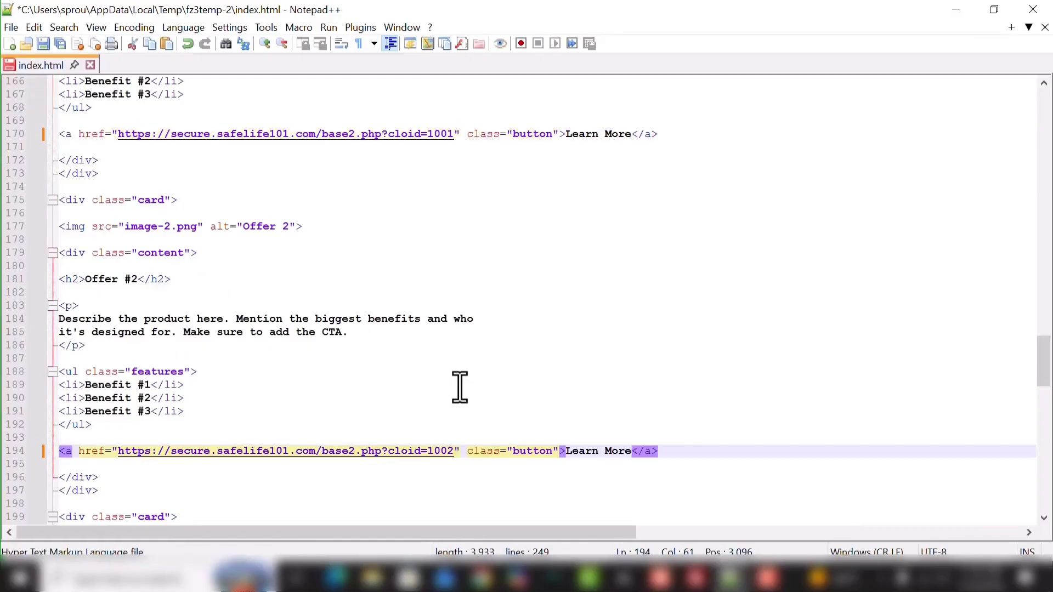
Copy the tracking link for Saudi Arabia - iPhone - Camp #343194 and replace Offer #3's #### link in index.html with it (cloid=1003)
{"action": "scroll", "coordinate": [459, 387], "scroll_direction": "down", "scroll_amount": 2}
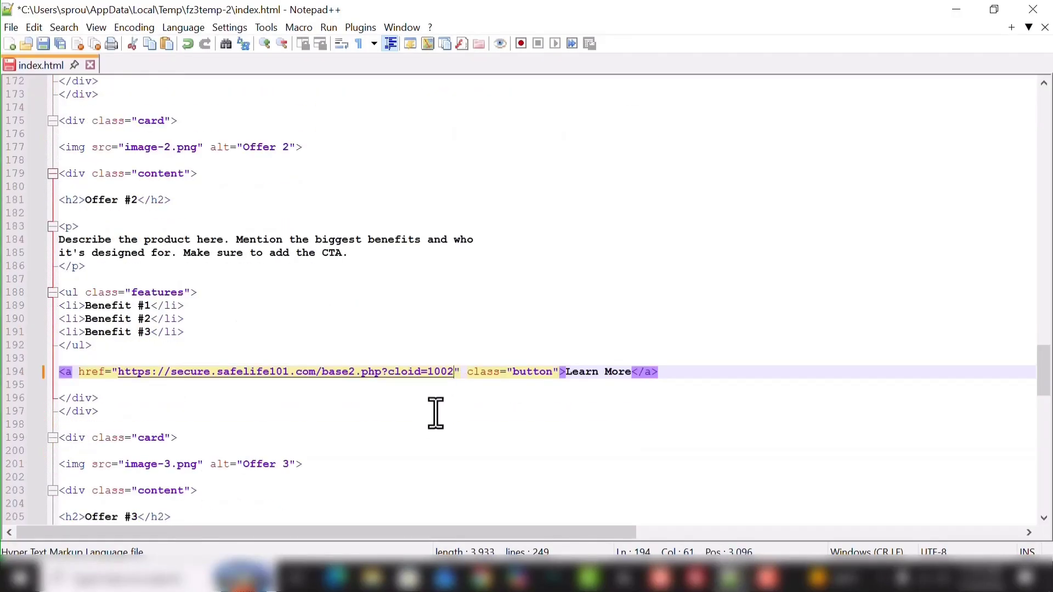
{"action": "scroll", "coordinate": [456, 377], "scroll_direction": "down", "scroll_amount": 8}
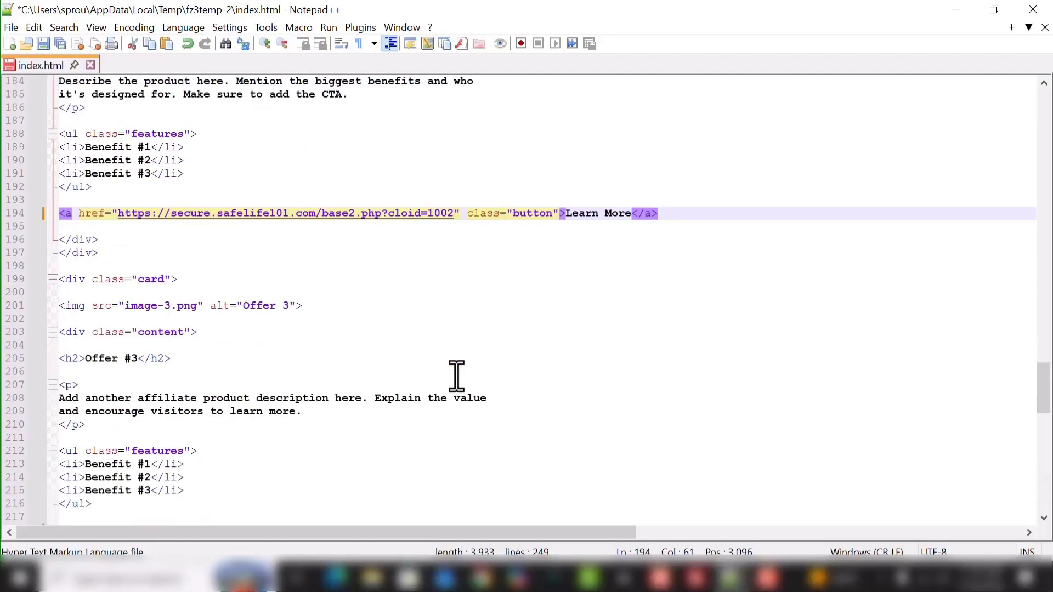
{"action": "key", "text": "alt+Tab"}
{"action": "left_click", "coordinate": [552, 301]}
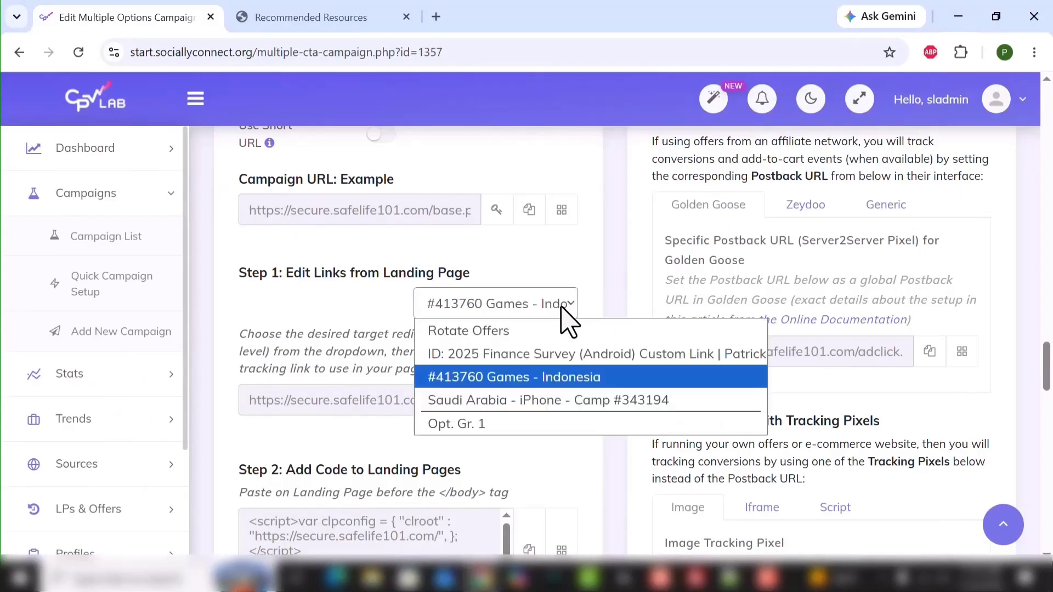
{"action": "left_click", "coordinate": [708, 400]}
{"action": "left_click", "coordinate": [529, 399]}
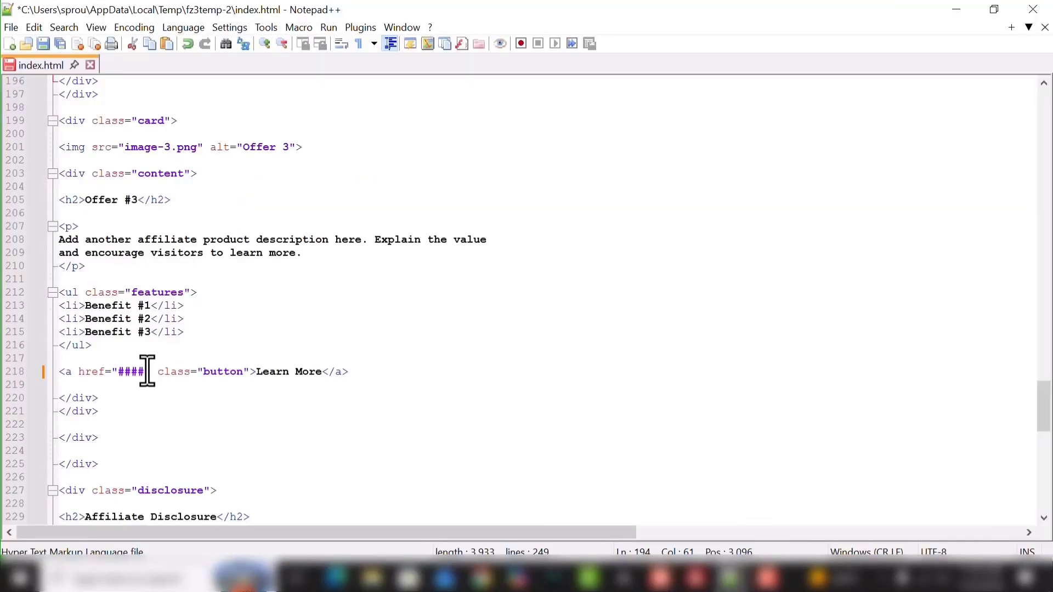
{"action": "left_click_drag", "start_coordinate": [146, 371], "coordinate": [118, 378]}
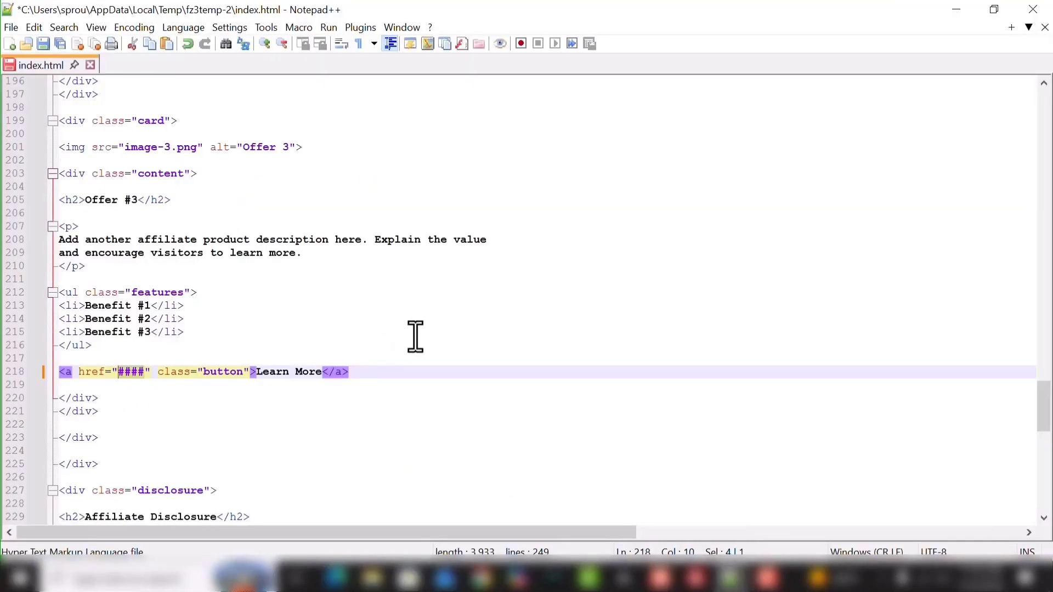
{"action": "key", "text": "ctrl+v"}
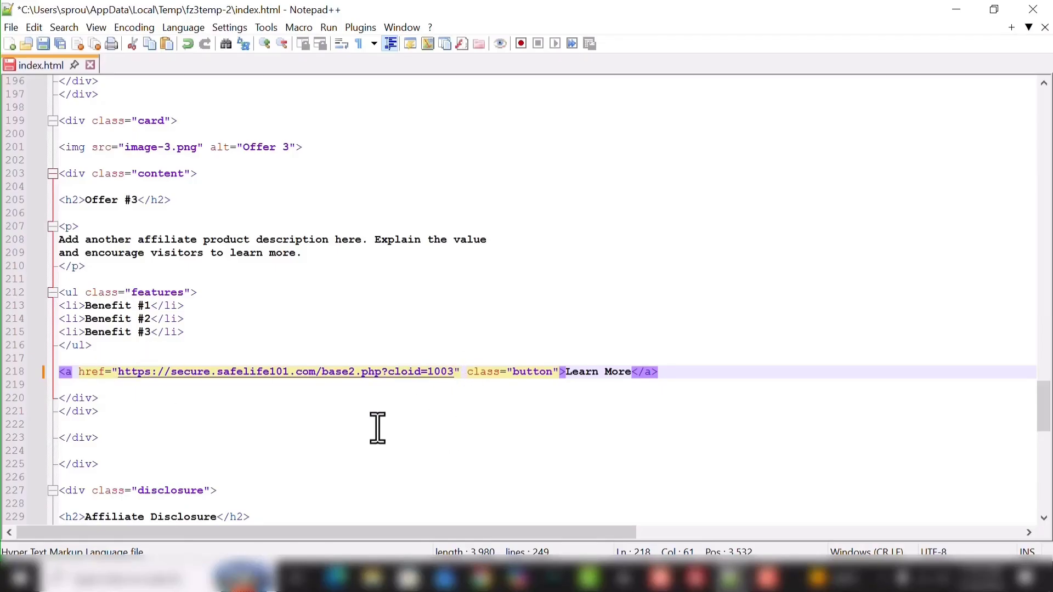
{"action": "left_click", "coordinate": [393, 410]}
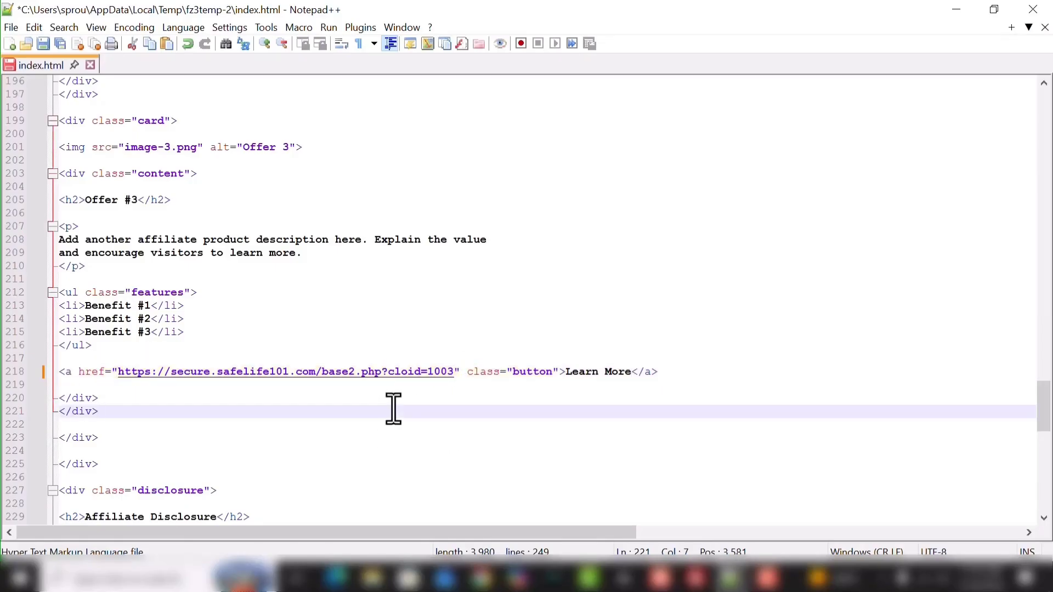
Copy the campaign's Step 2 landing page code for insertion on the empty line just before </body> in index.html
{"action": "scroll", "coordinate": [393, 408], "scroll_direction": "down", "scroll_amount": 2}
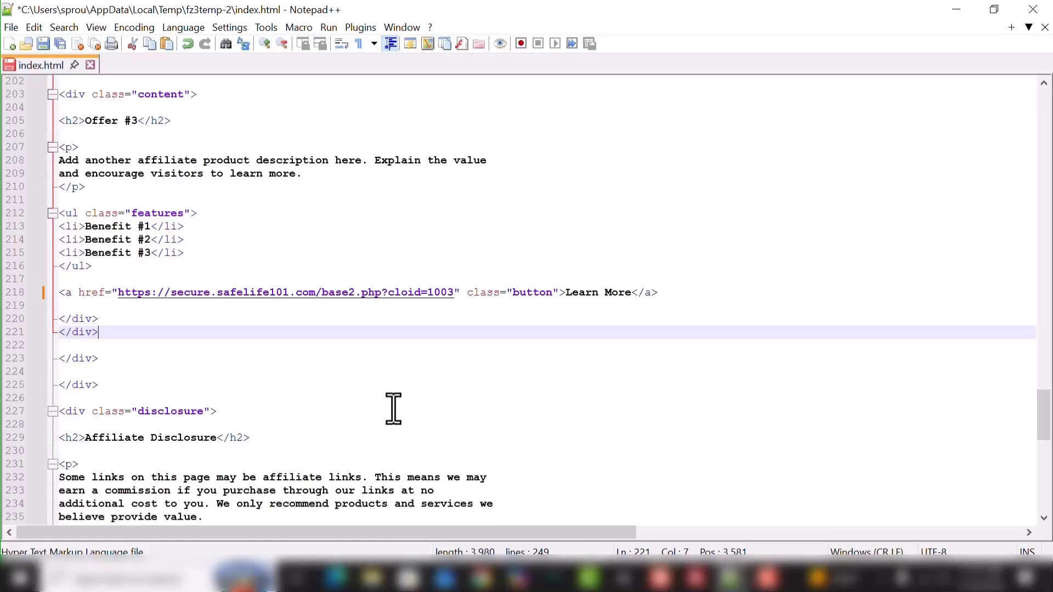
{"action": "scroll", "coordinate": [393, 406], "scroll_direction": "down", "scroll_amount": 8}
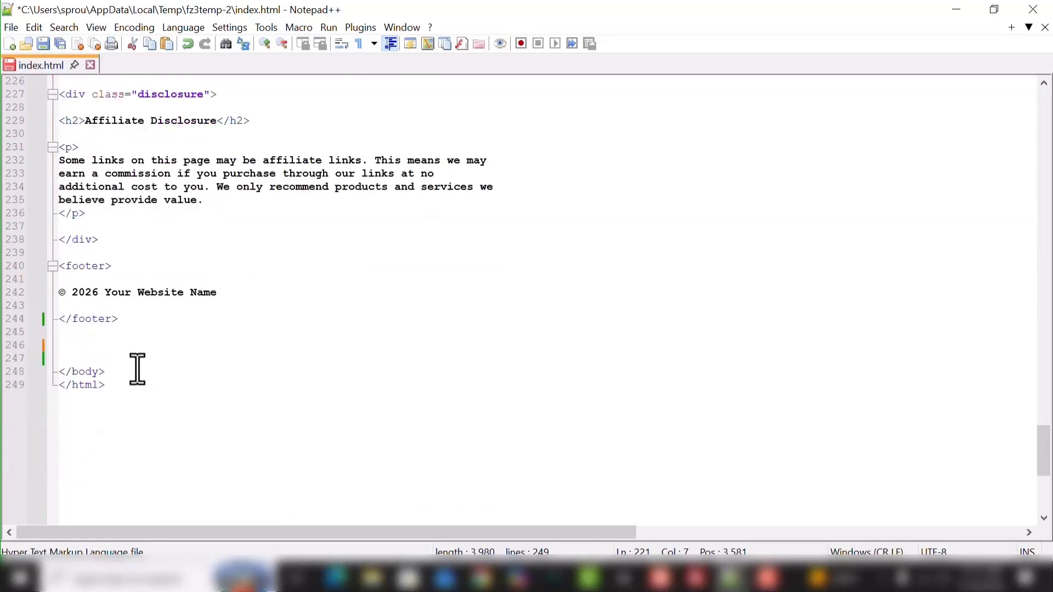
{"action": "left_click", "coordinate": [114, 359]}
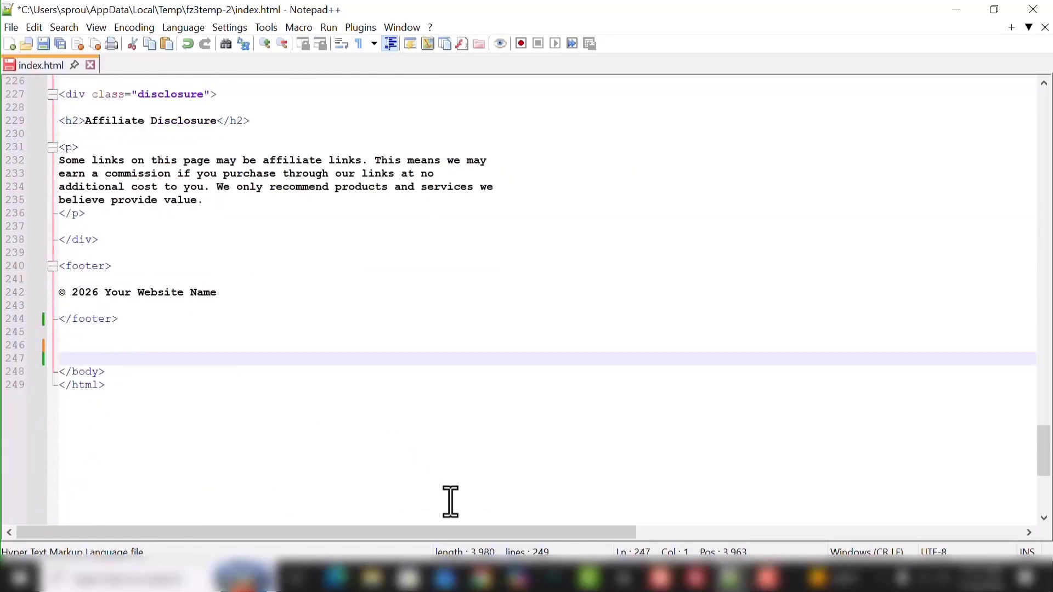
{"action": "left_click", "coordinate": [493, 579]}
{"action": "left_click", "coordinate": [531, 379]}
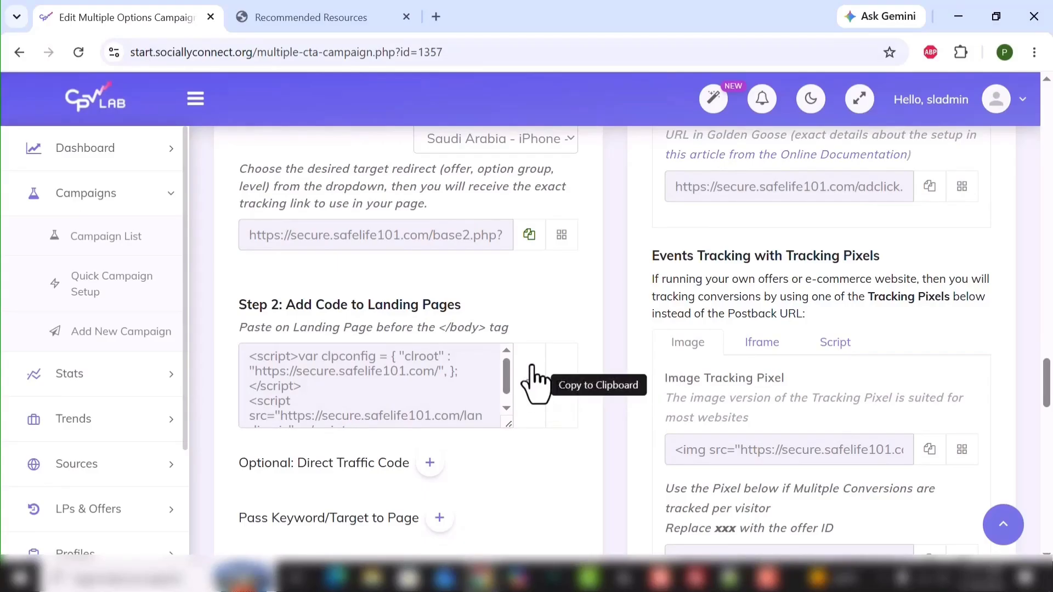
{"action": "left_click", "coordinate": [748, 588]}
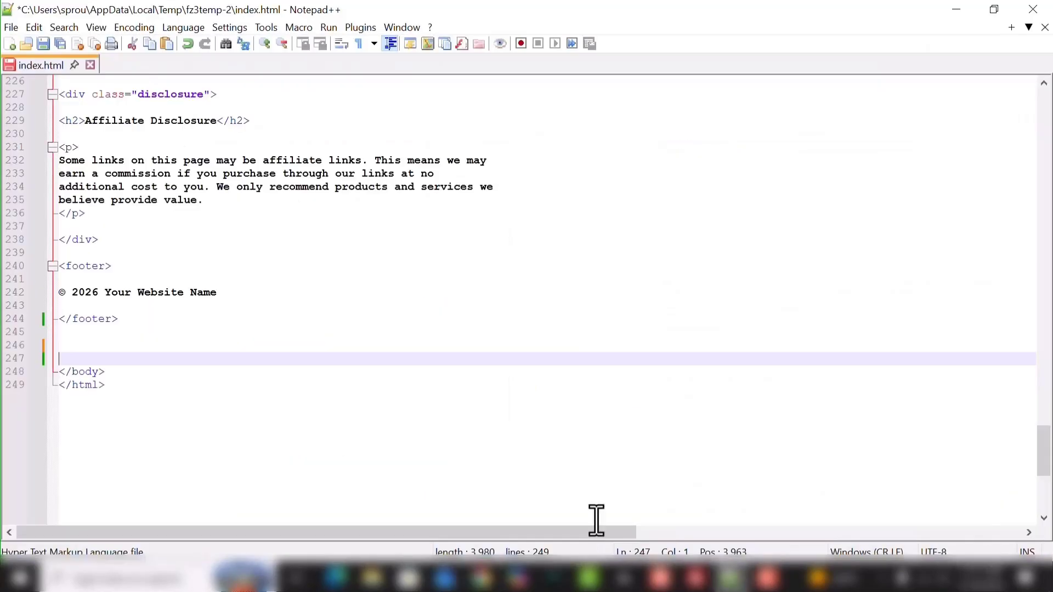